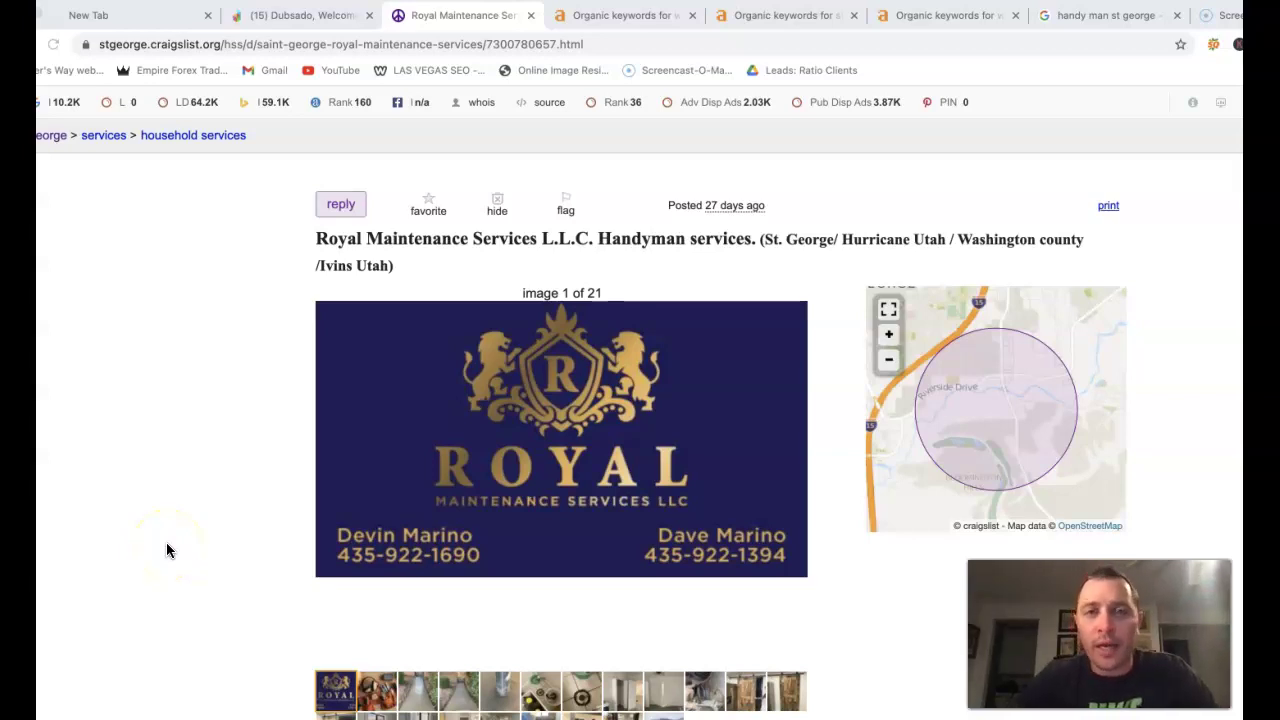
Switch to the 'handy man st george' Google results and find the local map pack
{"action": "scroll", "coordinate": [166, 542], "scroll_direction": "down", "scroll_amount": 2}
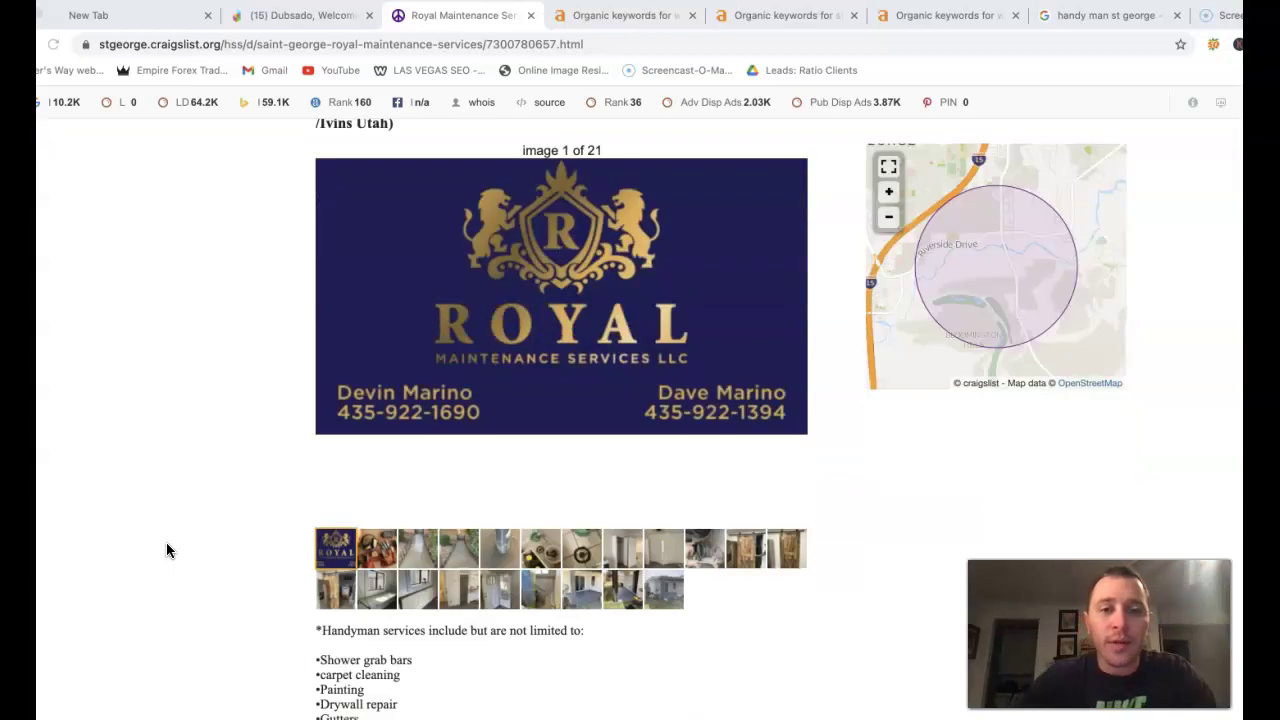
{"action": "scroll", "coordinate": [166, 542], "scroll_direction": "down", "scroll_amount": 4}
{"action": "scroll", "coordinate": [166, 542], "scroll_direction": "down", "scroll_amount": 2}
{"action": "scroll", "coordinate": [166, 542], "scroll_direction": "down", "scroll_amount": 2}
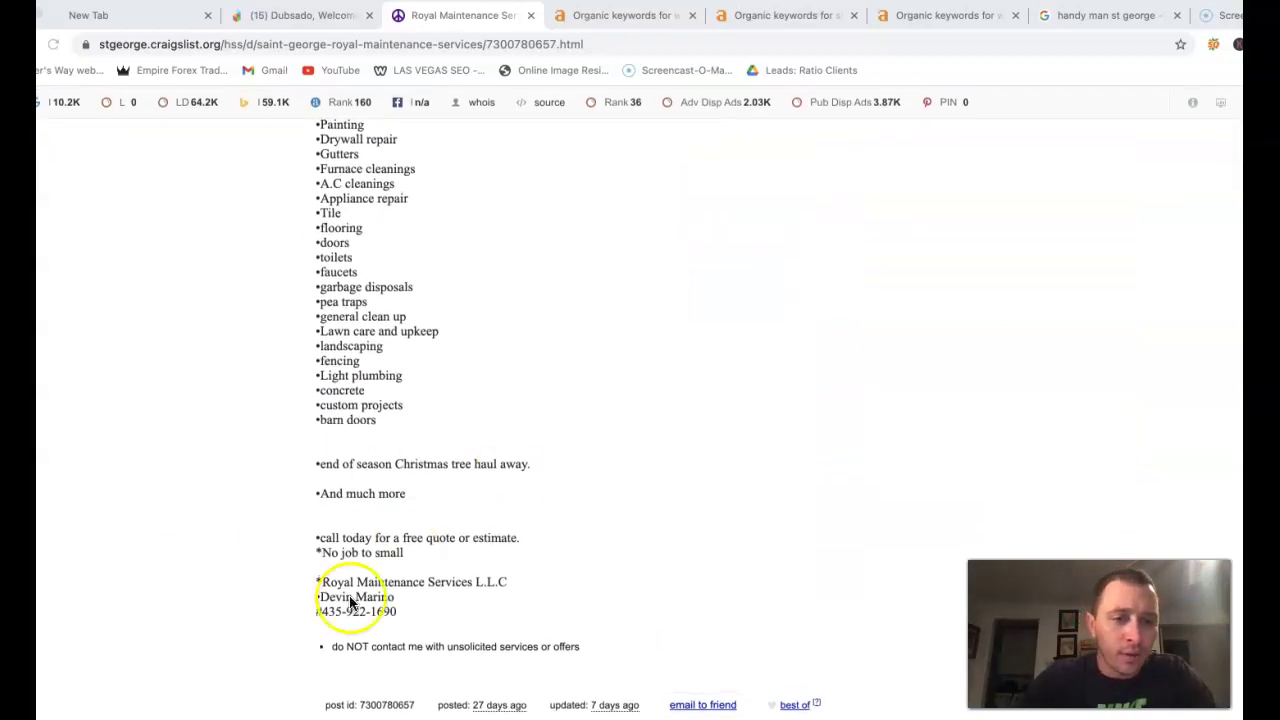
{"action": "scroll", "coordinate": [432, 531], "scroll_direction": "up", "scroll_amount": 3}
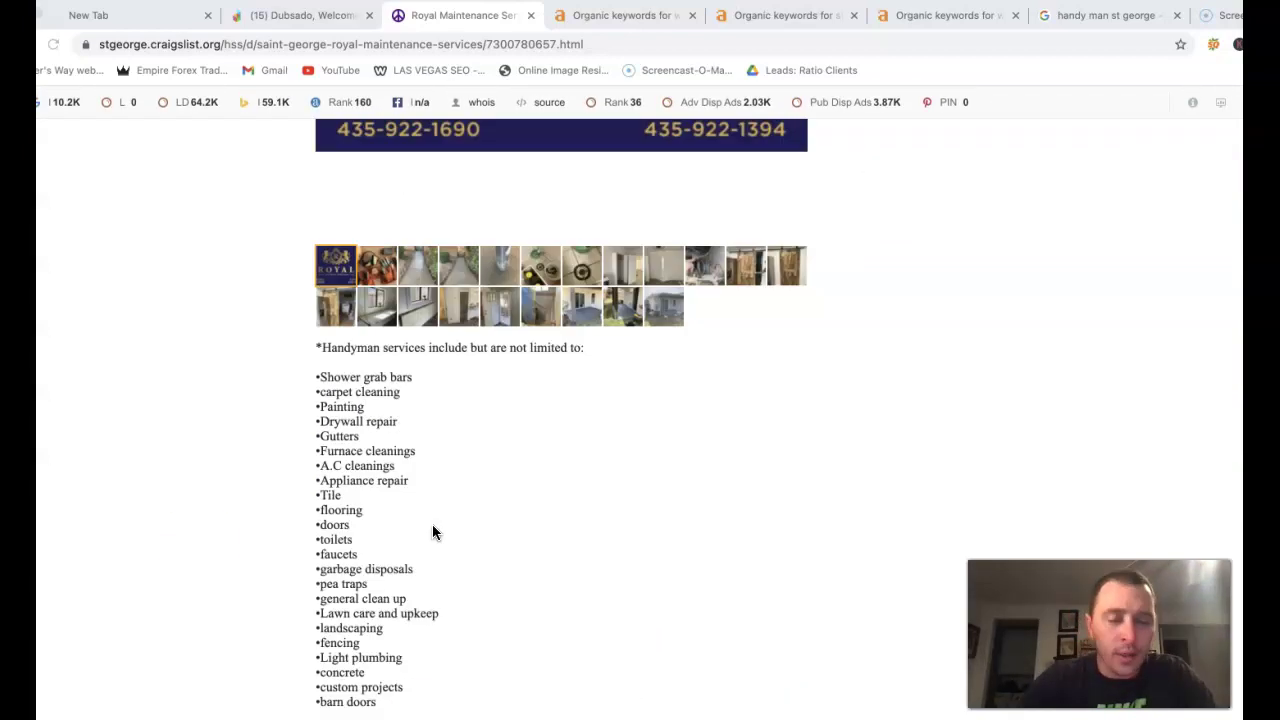
{"action": "scroll", "coordinate": [432, 531], "scroll_direction": "up", "scroll_amount": 5}
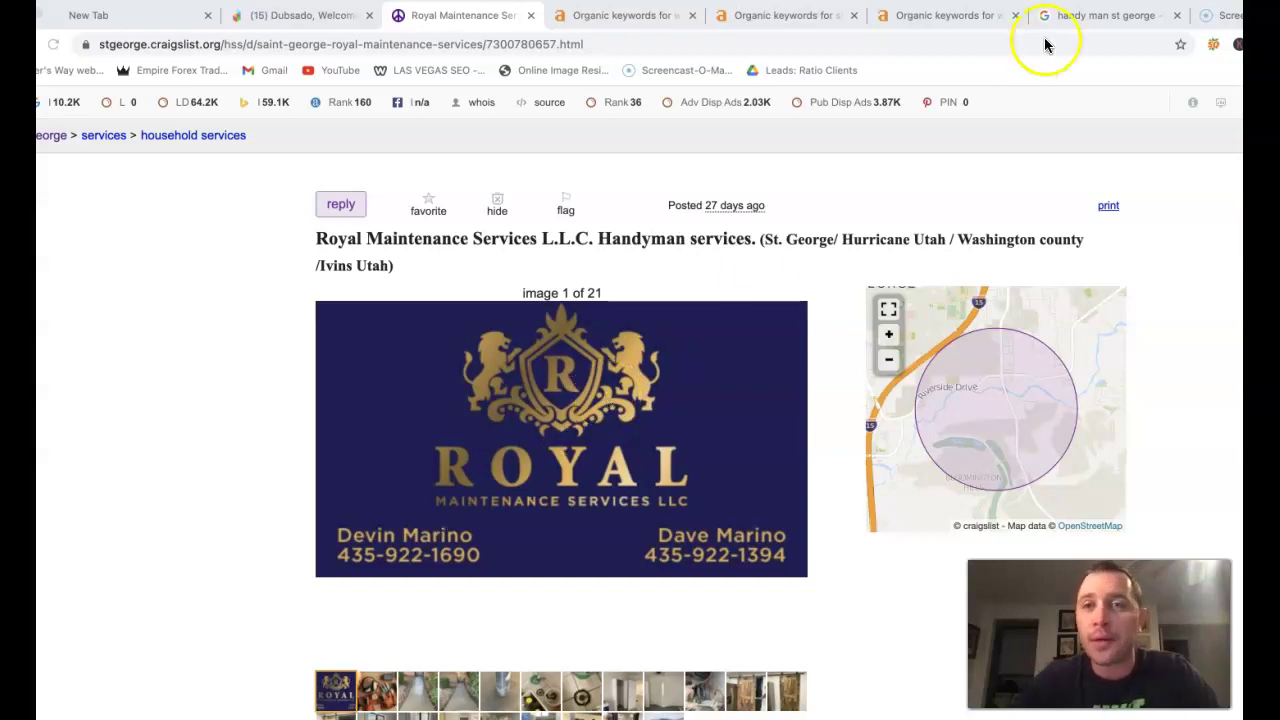
{"action": "left_click", "coordinate": [1100, 16]}
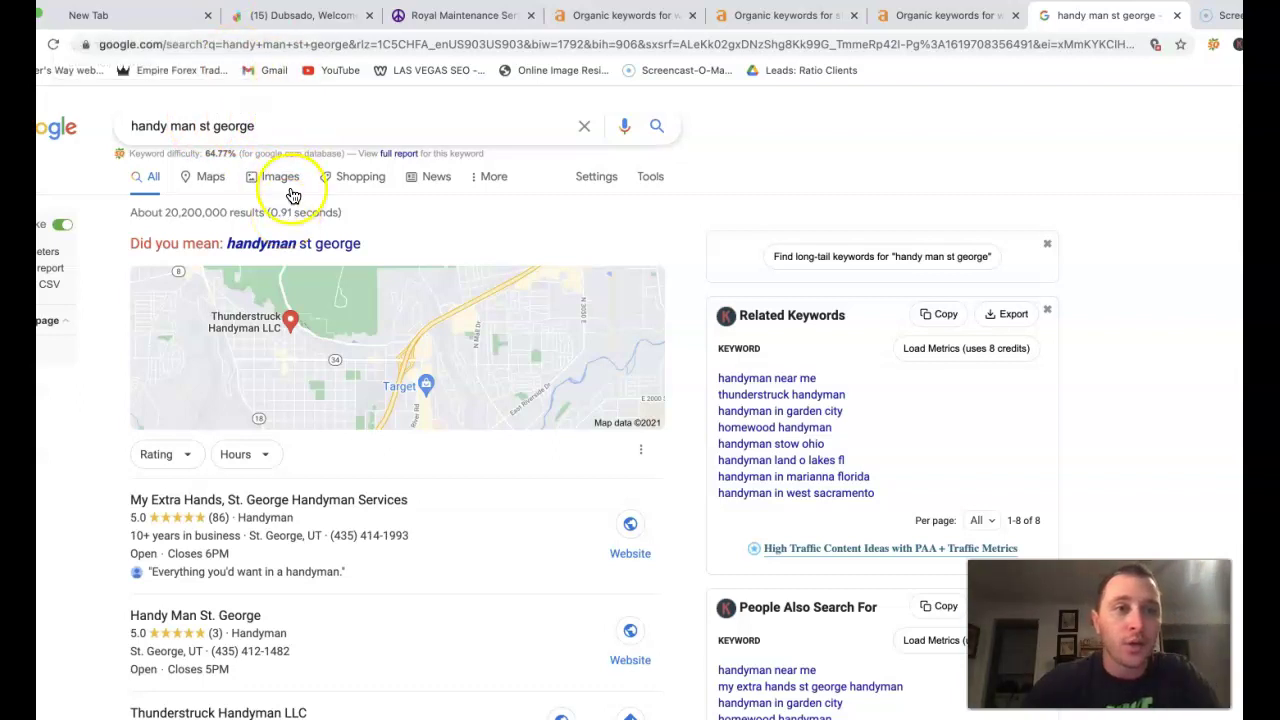
{"action": "scroll", "coordinate": [414, 388], "scroll_direction": "down", "scroll_amount": 2}
{"action": "scroll", "coordinate": [414, 388], "scroll_direction": "up", "scroll_amount": 1}
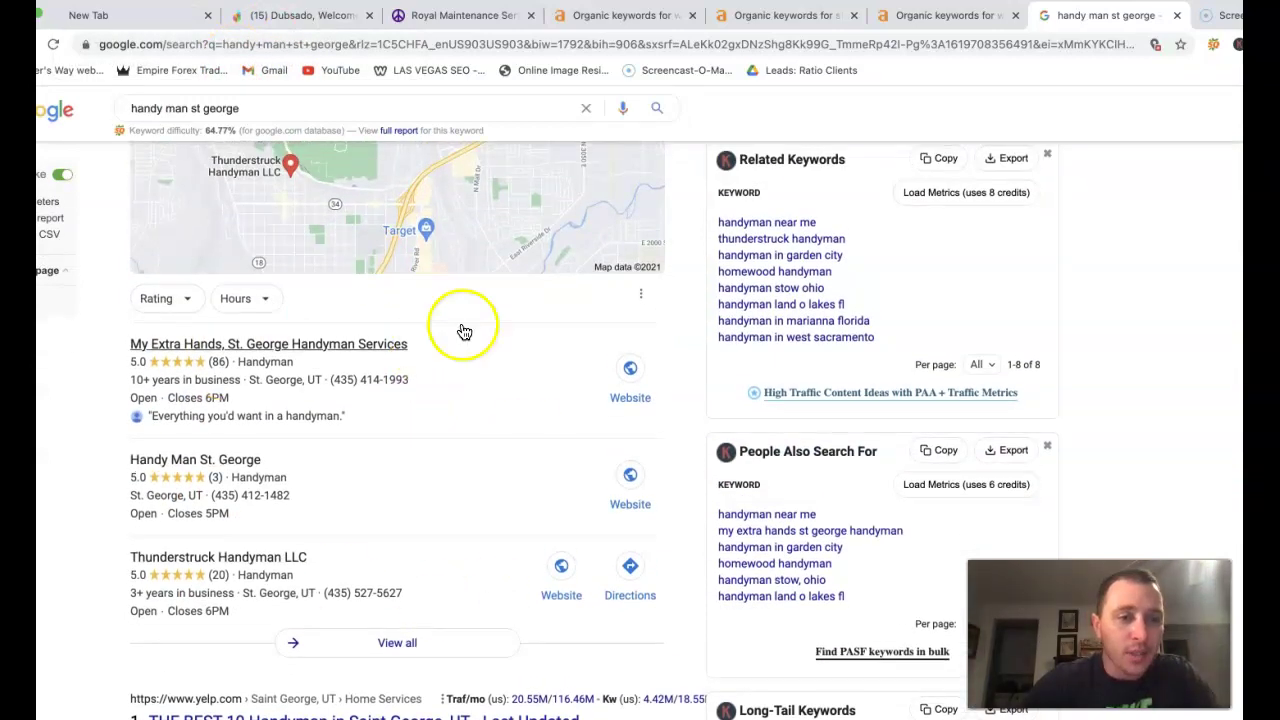
Browse the full map list of St. George handyman businesses with their ratings and reviews
{"action": "left_click", "coordinate": [400, 641]}
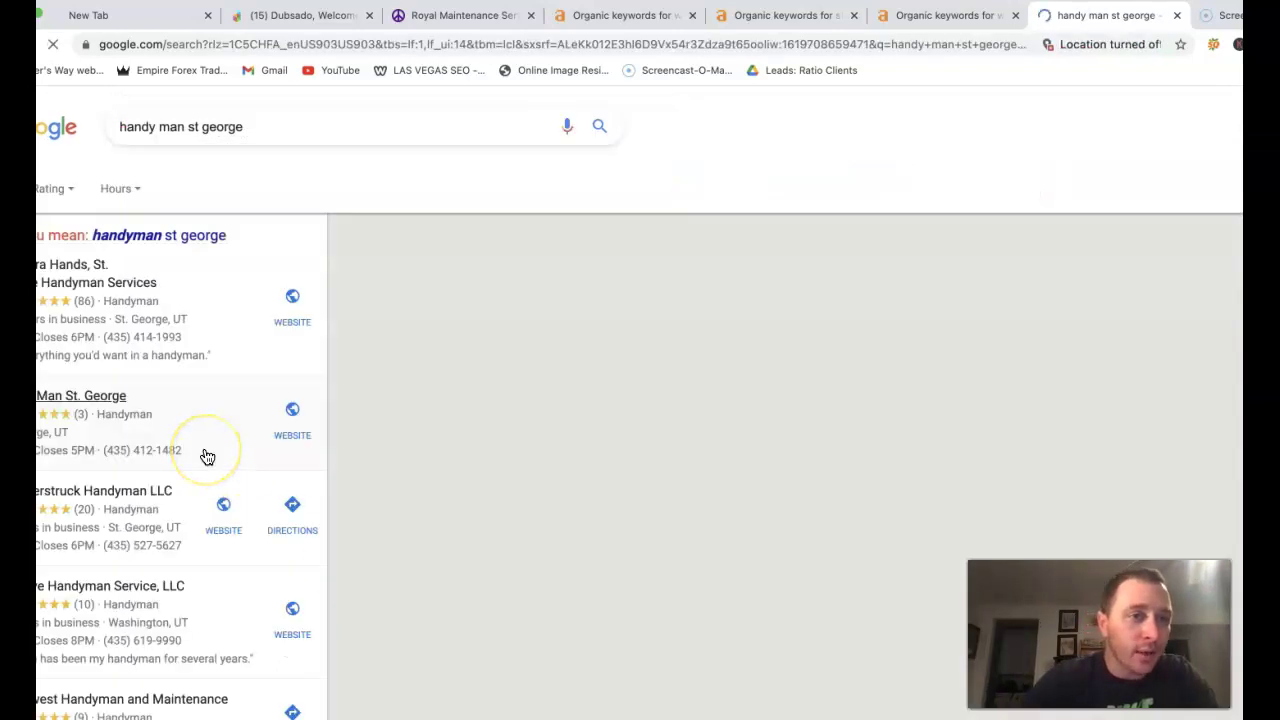
{"action": "scroll", "coordinate": [203, 451], "scroll_direction": "down", "scroll_amount": 2}
{"action": "scroll", "coordinate": [205, 455], "scroll_direction": "down", "scroll_amount": 3}
{"action": "scroll", "coordinate": [207, 457], "scroll_direction": "down", "scroll_amount": 3}
{"action": "scroll", "coordinate": [207, 457], "scroll_direction": "down", "scroll_amount": 2}
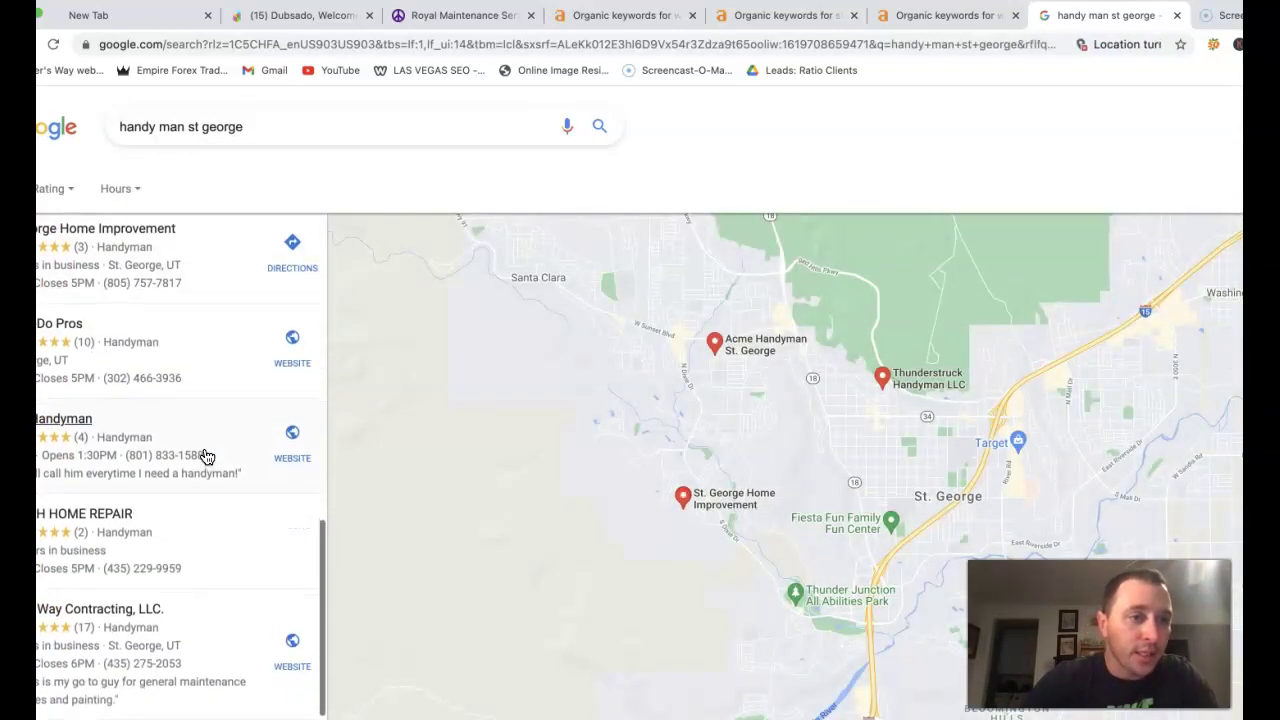
{"action": "scroll", "coordinate": [207, 457], "scroll_direction": "down", "scroll_amount": 1}
{"action": "scroll", "coordinate": [207, 457], "scroll_direction": "down", "scroll_amount": 1}
{"action": "scroll", "coordinate": [206, 451], "scroll_direction": "down", "scroll_amount": 1}
{"action": "scroll", "coordinate": [206, 451], "scroll_direction": "up", "scroll_amount": 10}
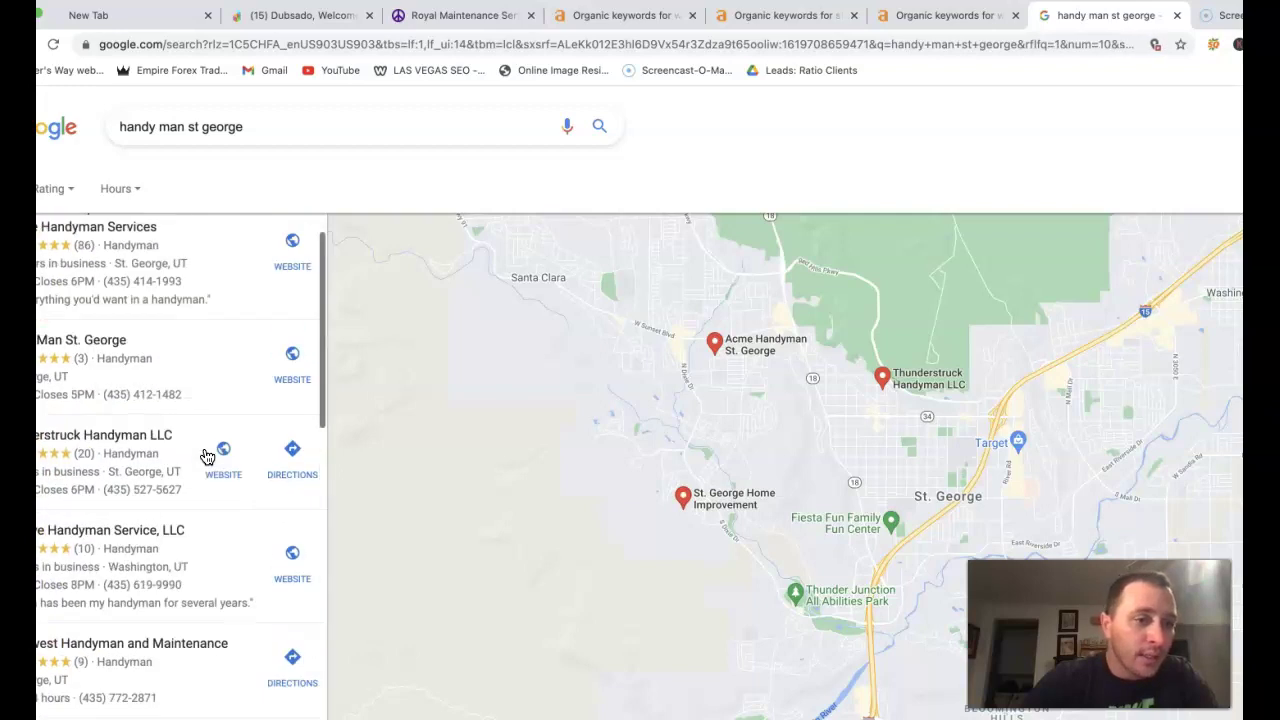
{"action": "scroll", "coordinate": [194, 408], "scroll_direction": "up", "scroll_amount": 2}
{"action": "mouse_move", "coordinate": [110, 462]}
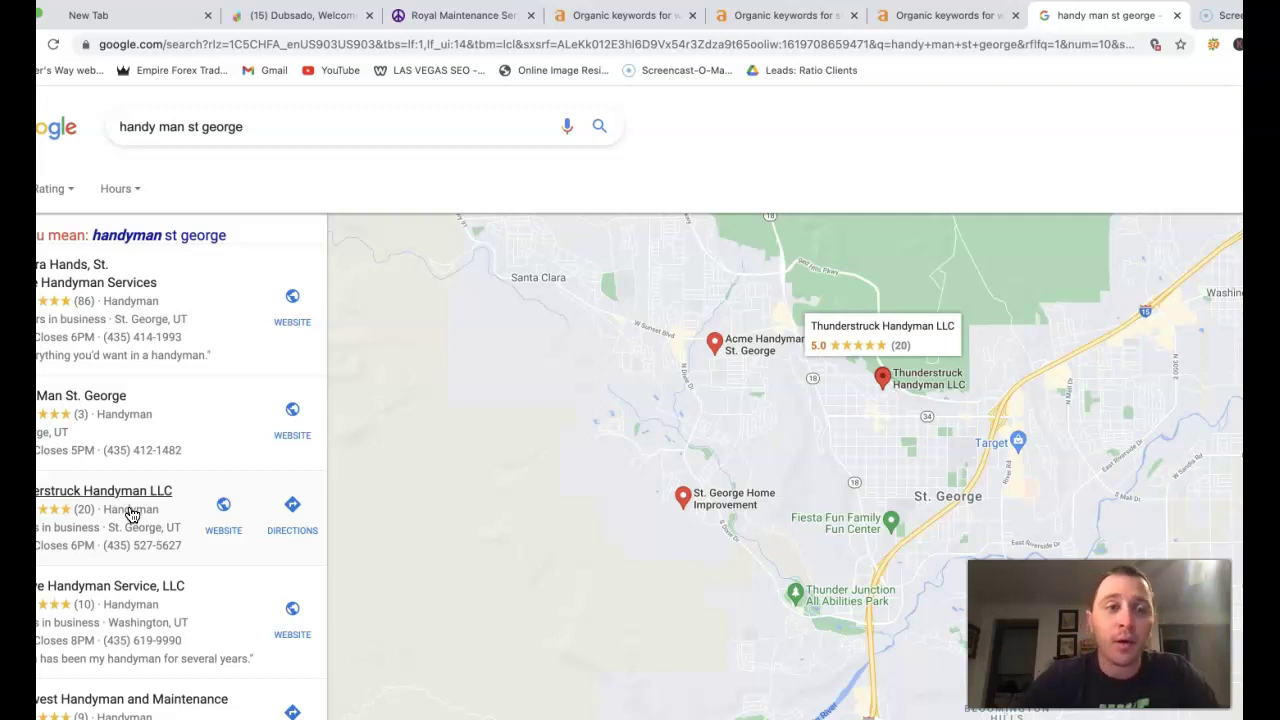
{"action": "left_click", "coordinate": [97, 588]}
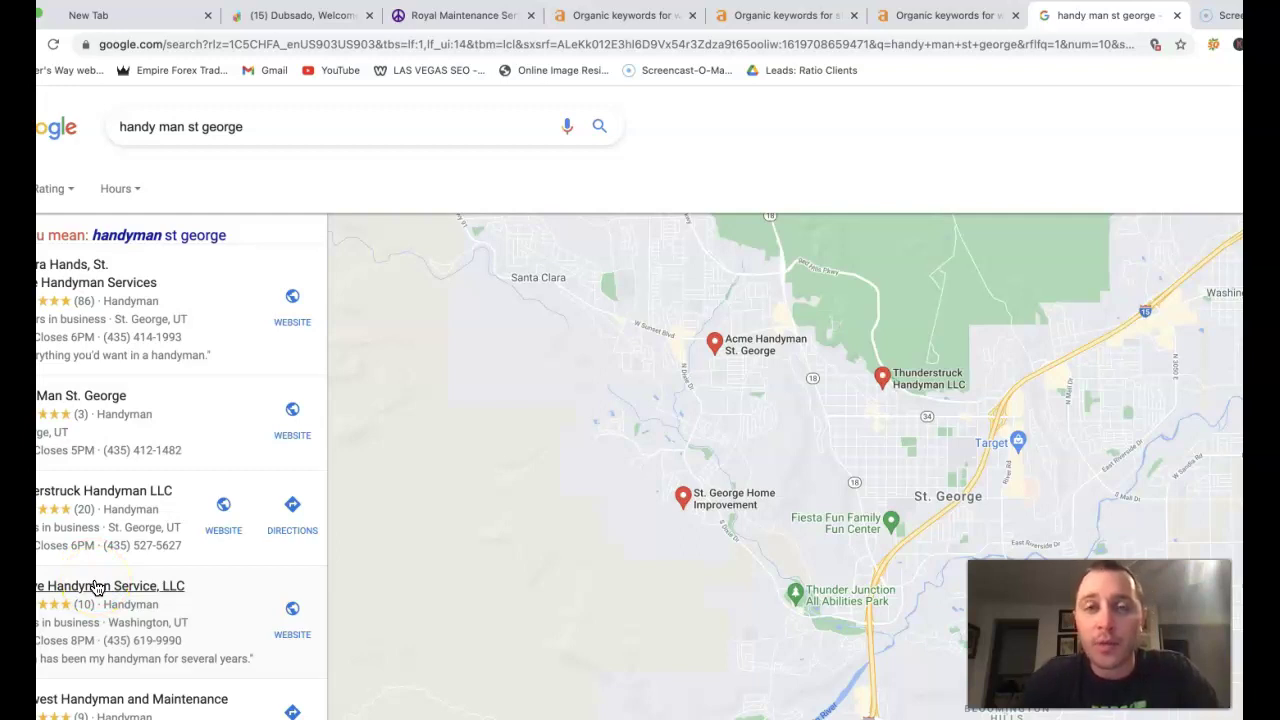
{"action": "left_click", "coordinate": [120, 414]}
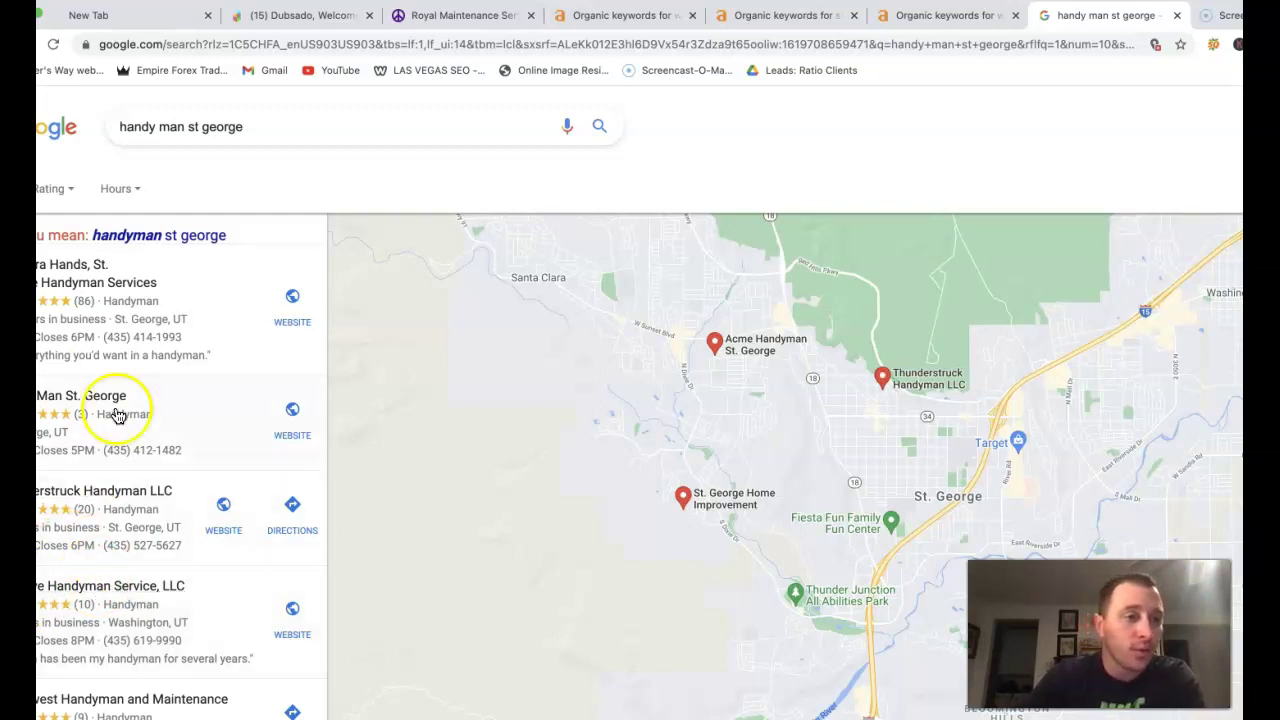
{"action": "left_click", "coordinate": [57, 535]}
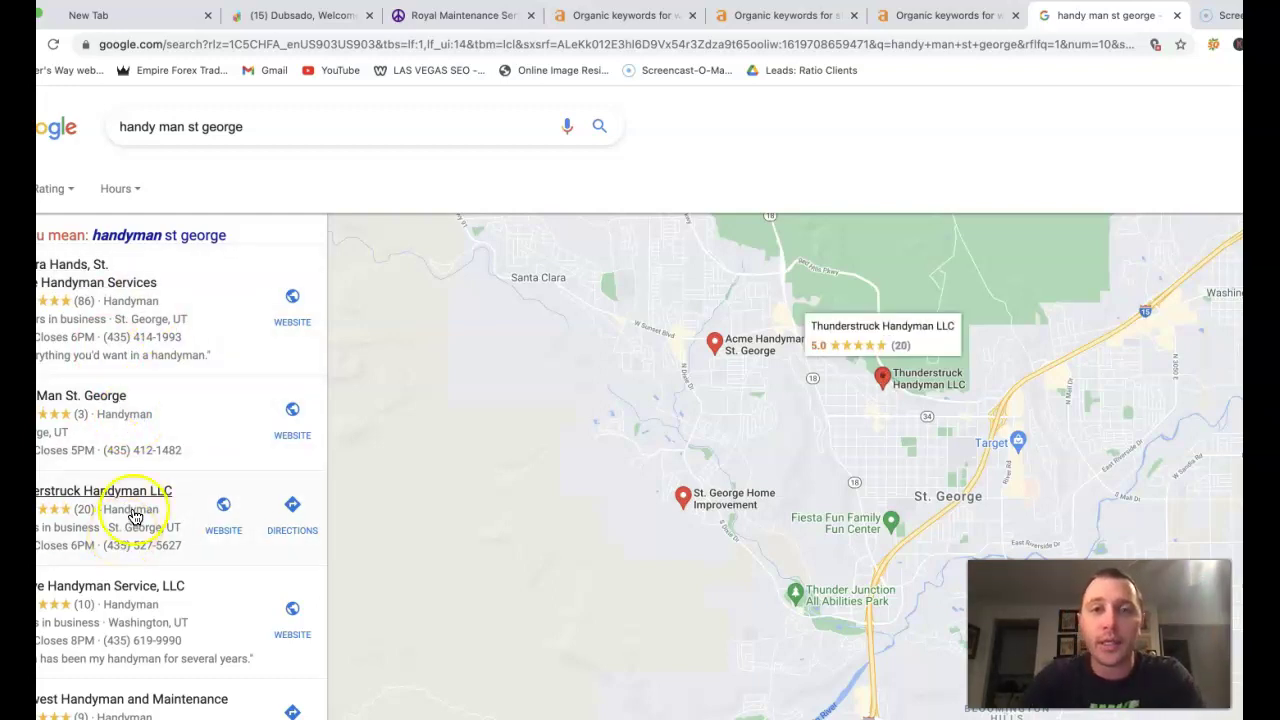
Go back to the regular 'handy man st george' results and scan organic listings like My Extra Hands
{"action": "key", "text": "alt+Left"}
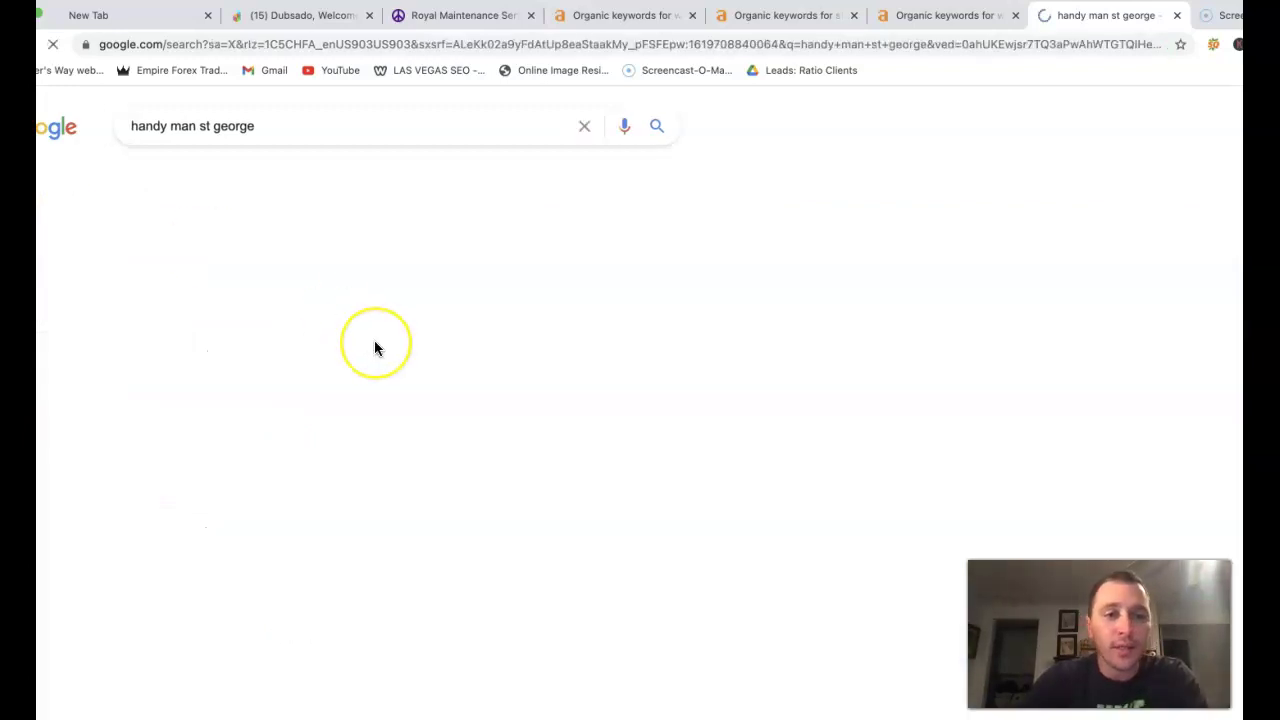
{"action": "scroll", "coordinate": [374, 340], "scroll_direction": "down", "scroll_amount": 5}
{"action": "scroll", "coordinate": [374, 340], "scroll_direction": "down", "scroll_amount": 6}
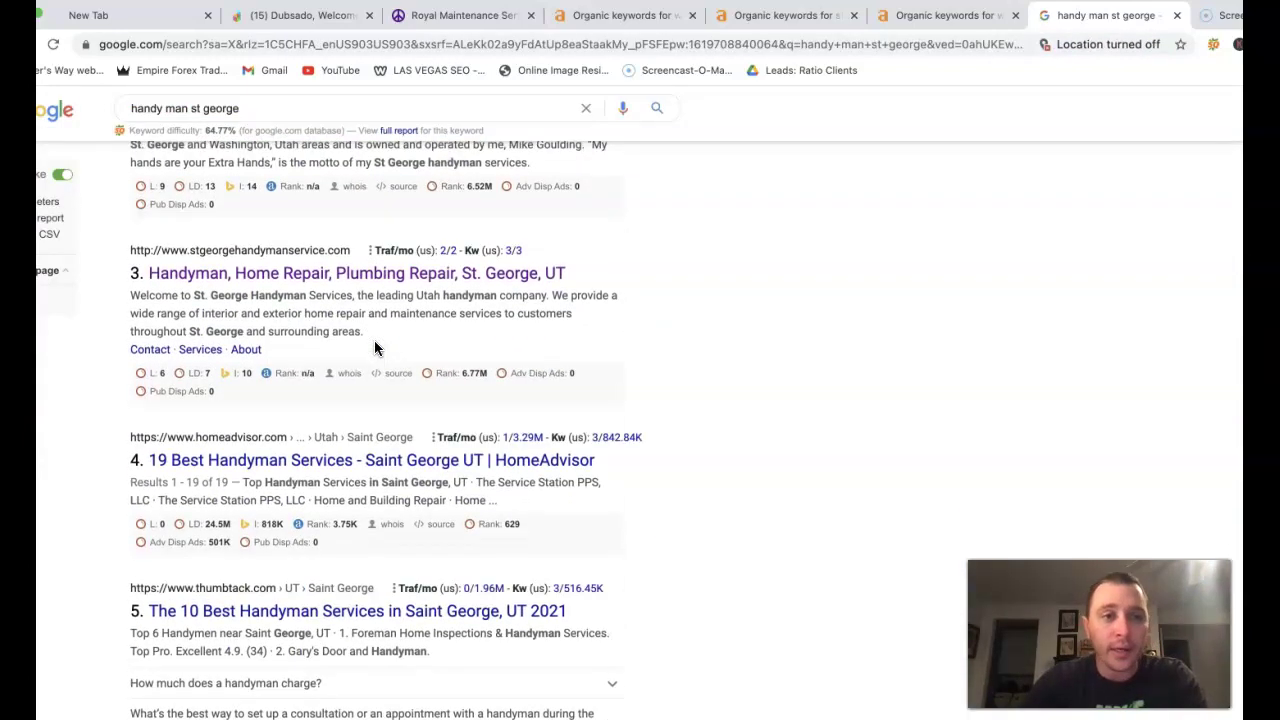
{"action": "scroll", "coordinate": [374, 340], "scroll_direction": "up", "scroll_amount": 2}
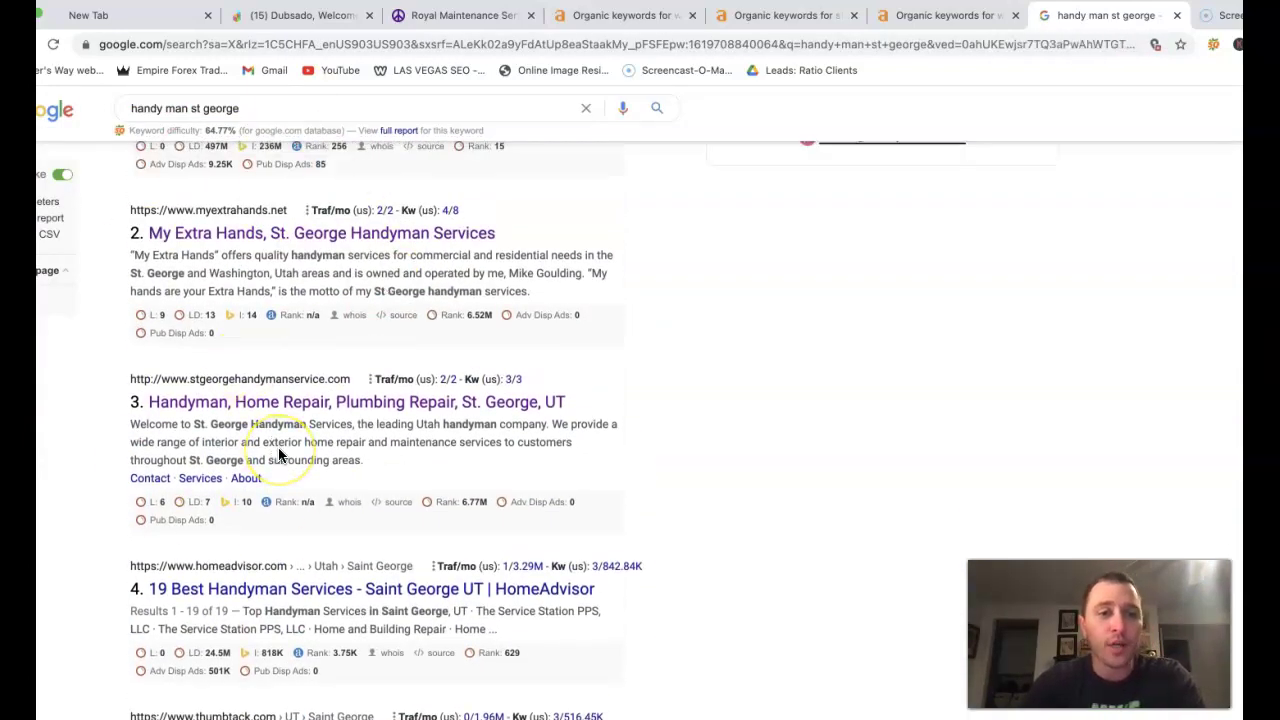
{"action": "scroll", "coordinate": [279, 455], "scroll_direction": "up", "scroll_amount": 2}
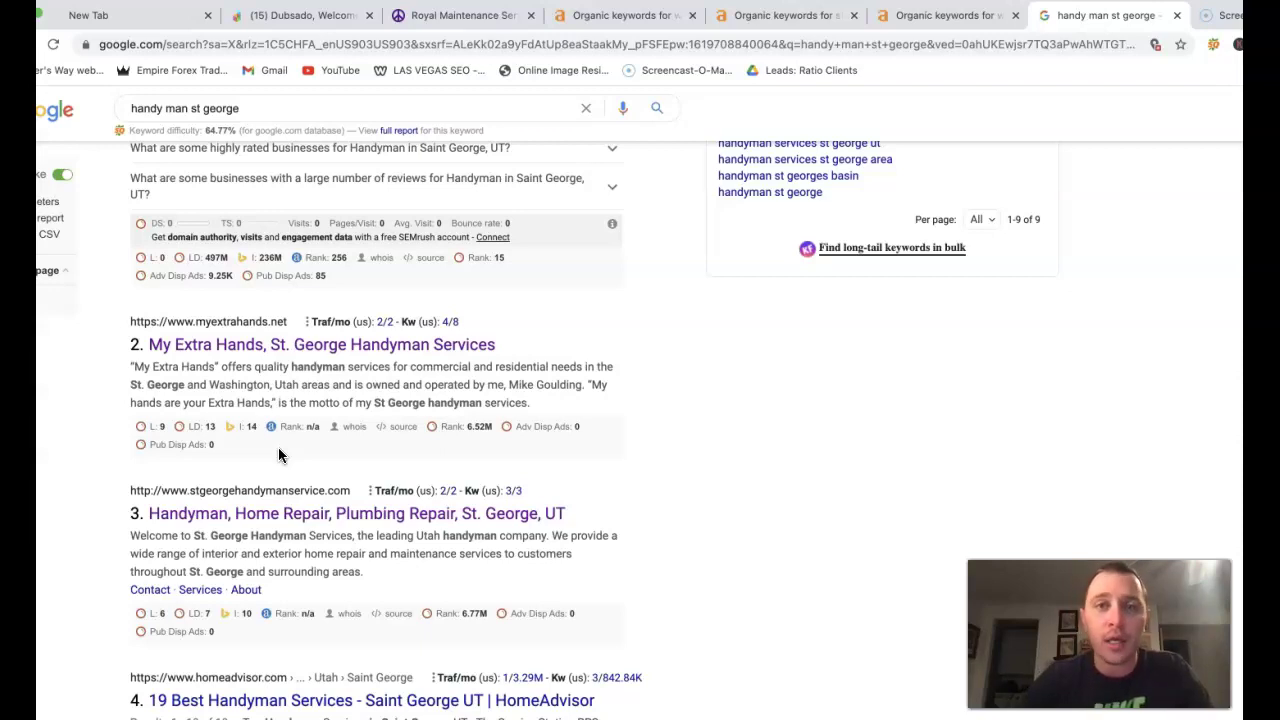
Bring up the Ahrefs report for stgeorgepaintingcompany.com
{"action": "left_click", "coordinate": [630, 15]}
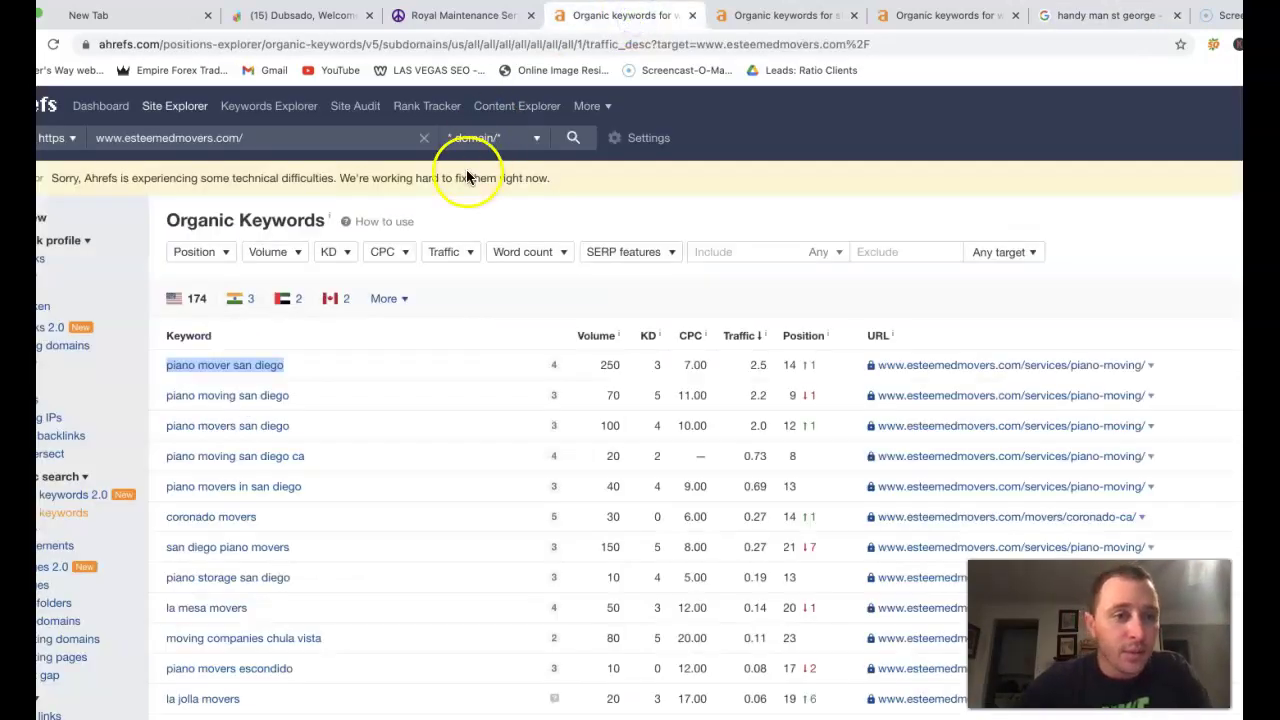
{"action": "left_click", "coordinate": [771, 15]}
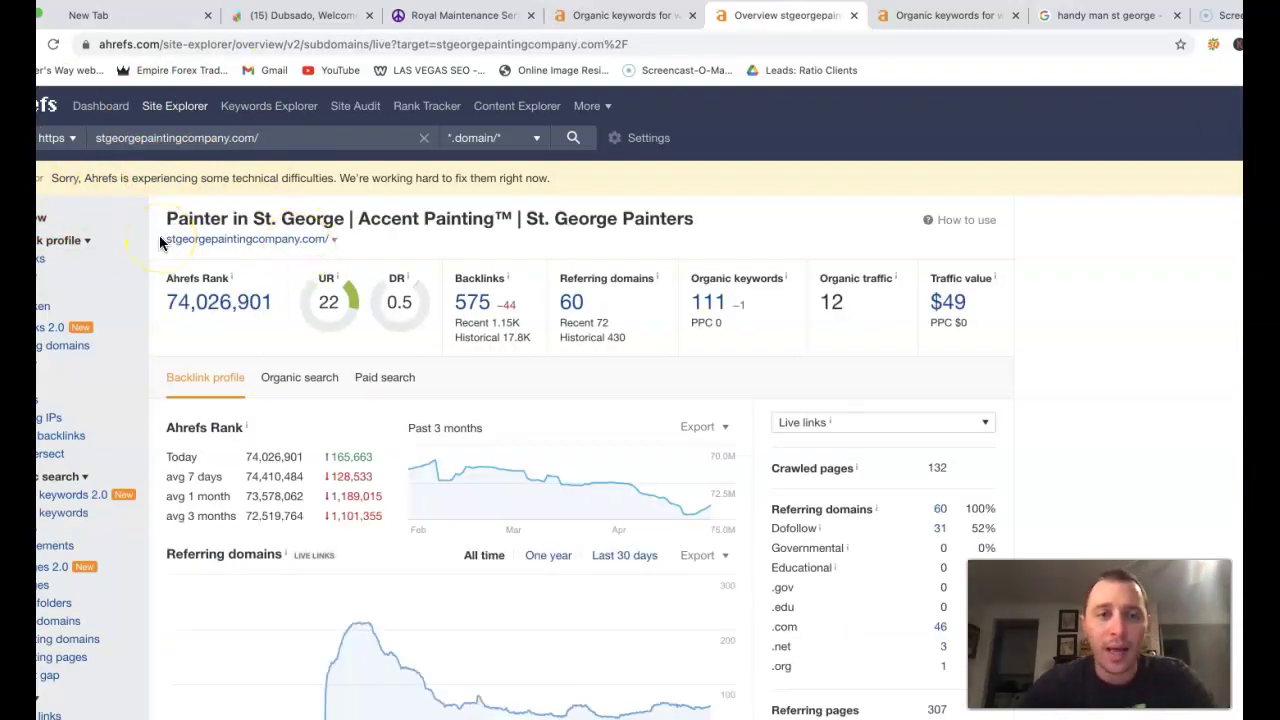
{"action": "scroll", "coordinate": [685, 345], "scroll_direction": "down", "scroll_amount": 2}
{"action": "scroll", "coordinate": [676, 345], "scroll_direction": "up", "scroll_amount": 2}
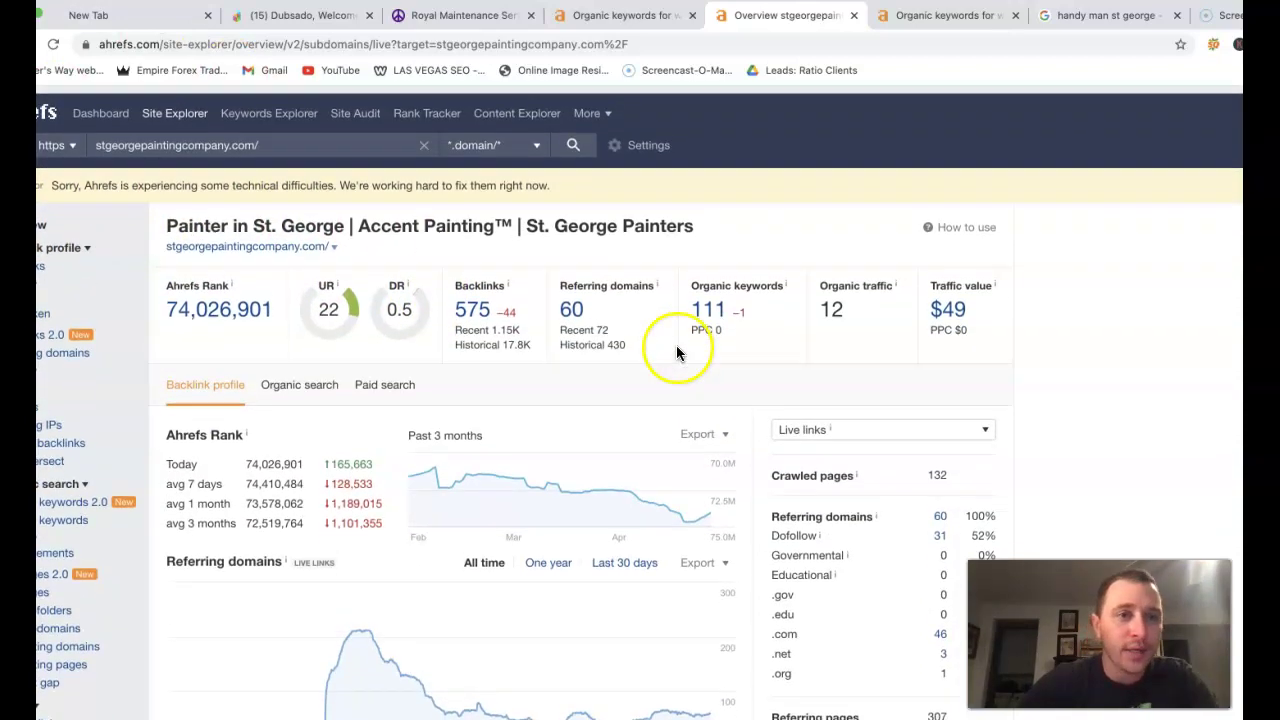
Load stgeorgepaintingcompany.com in a new tab, then check its overview's 17.8K historical backlinks
{"action": "left_click", "coordinate": [285, 148]}
{"action": "left_click_drag", "start_coordinate": [285, 148], "coordinate": [98, 138]}
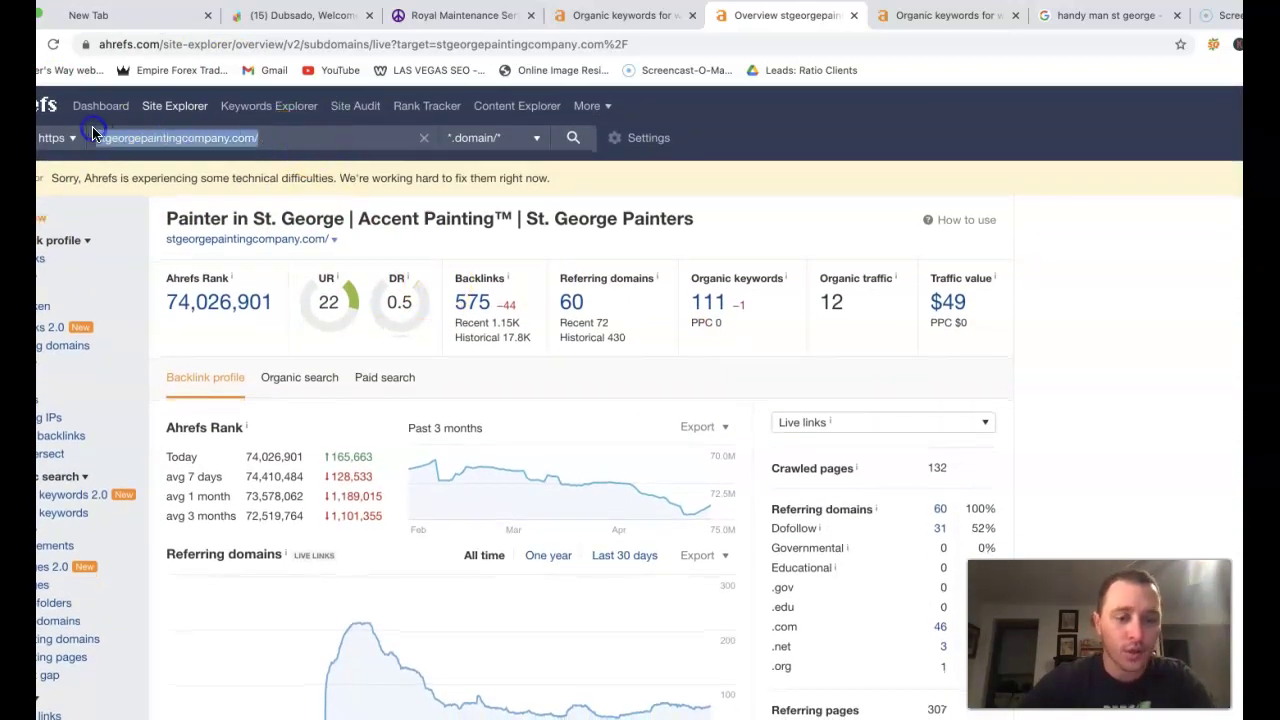
{"action": "key", "text": "ctrl+c"}
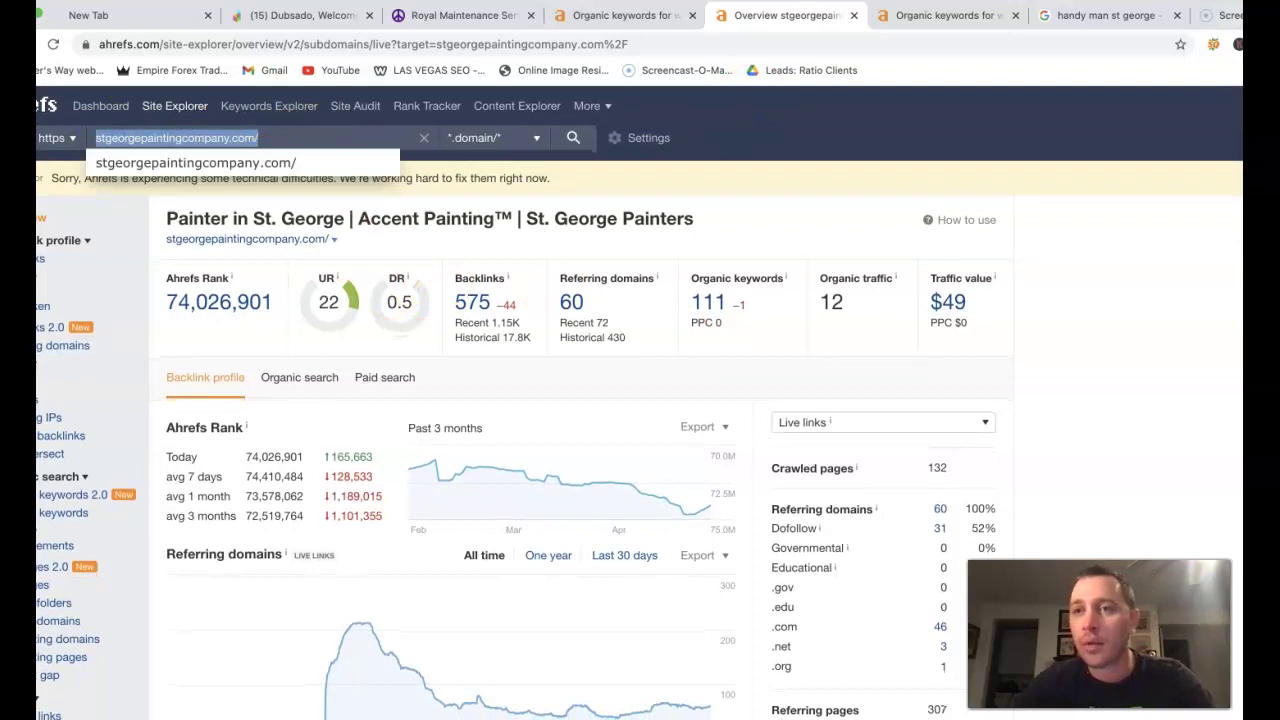
{"action": "key", "text": "ctrl+t"}
{"action": "key", "text": "ctrl+v"}
{"action": "key", "text": "Return"}
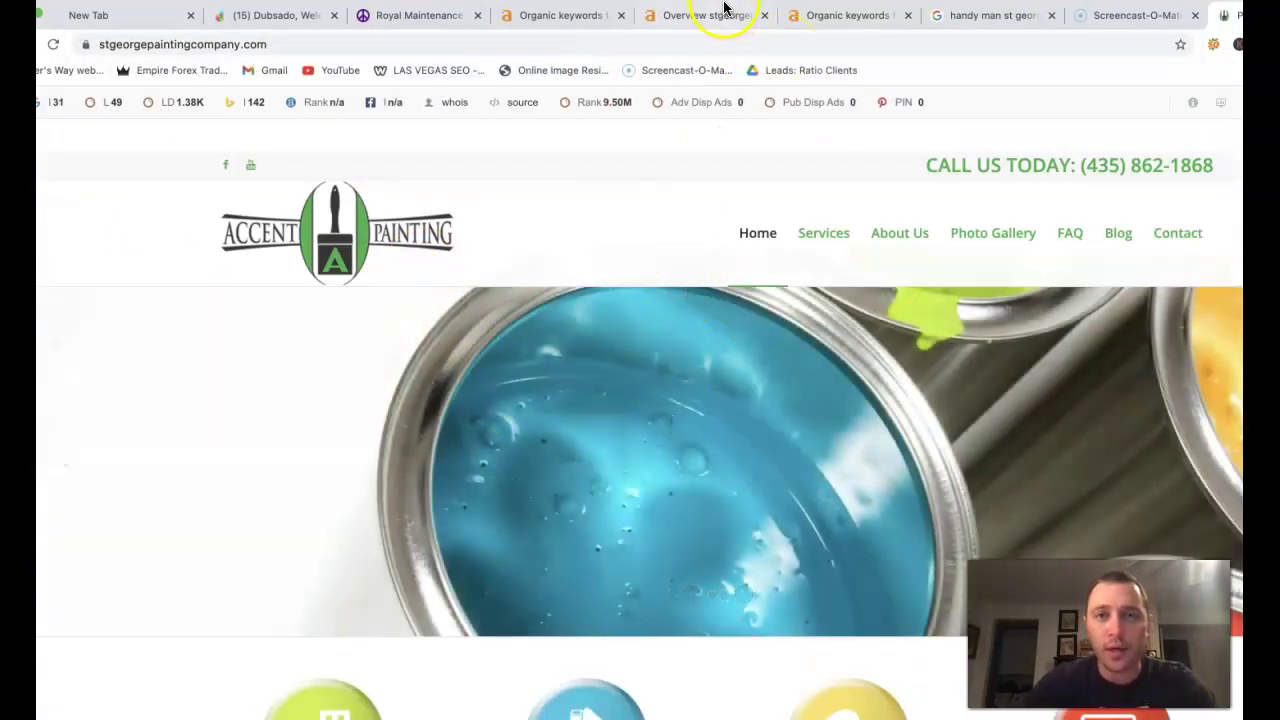
{"action": "left_click", "coordinate": [720, 15]}
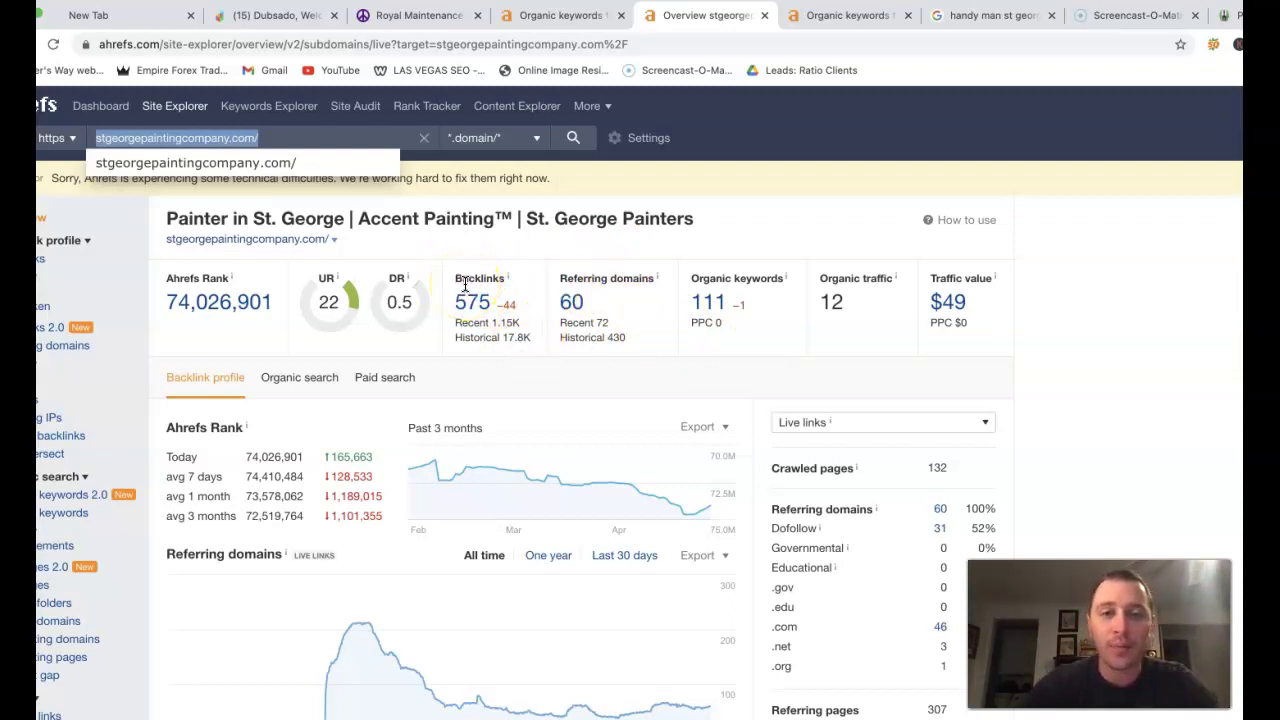
{"action": "left_click_drag", "start_coordinate": [533, 338], "coordinate": [498, 338]}
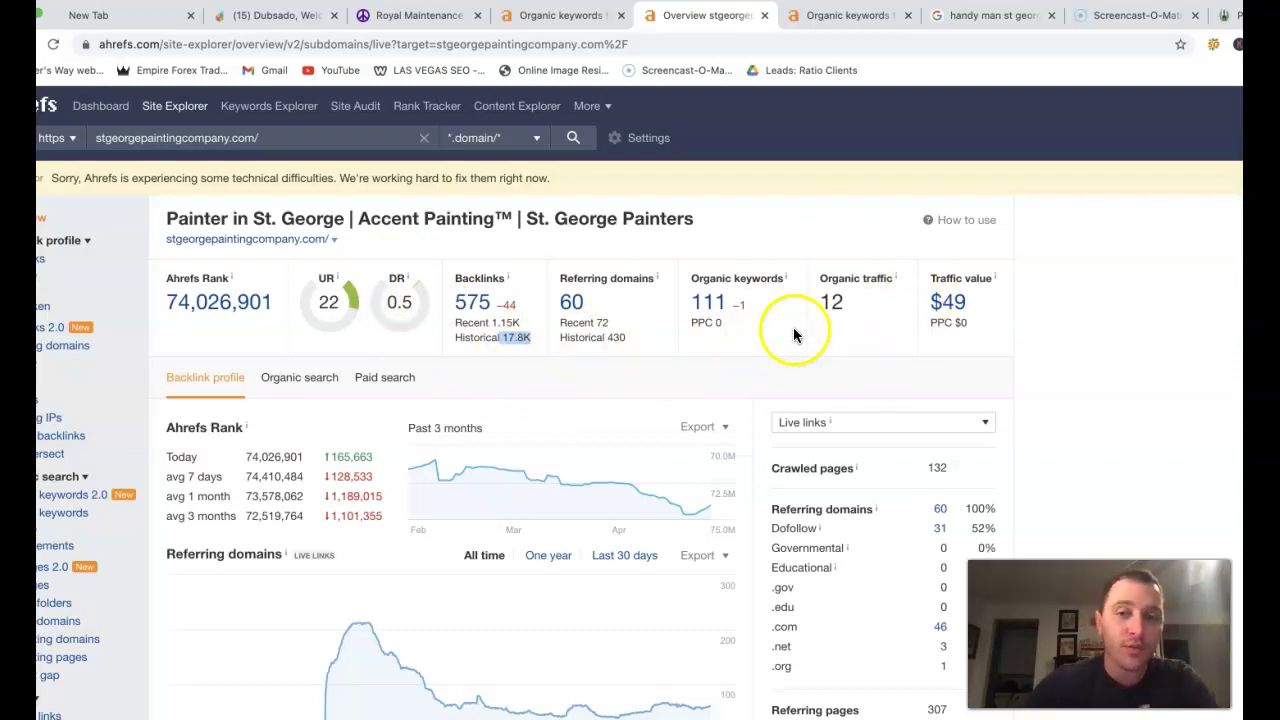
Open the organic keywords report for stgeorgepaintingcompany.com
{"action": "left_click", "coordinate": [708, 305]}
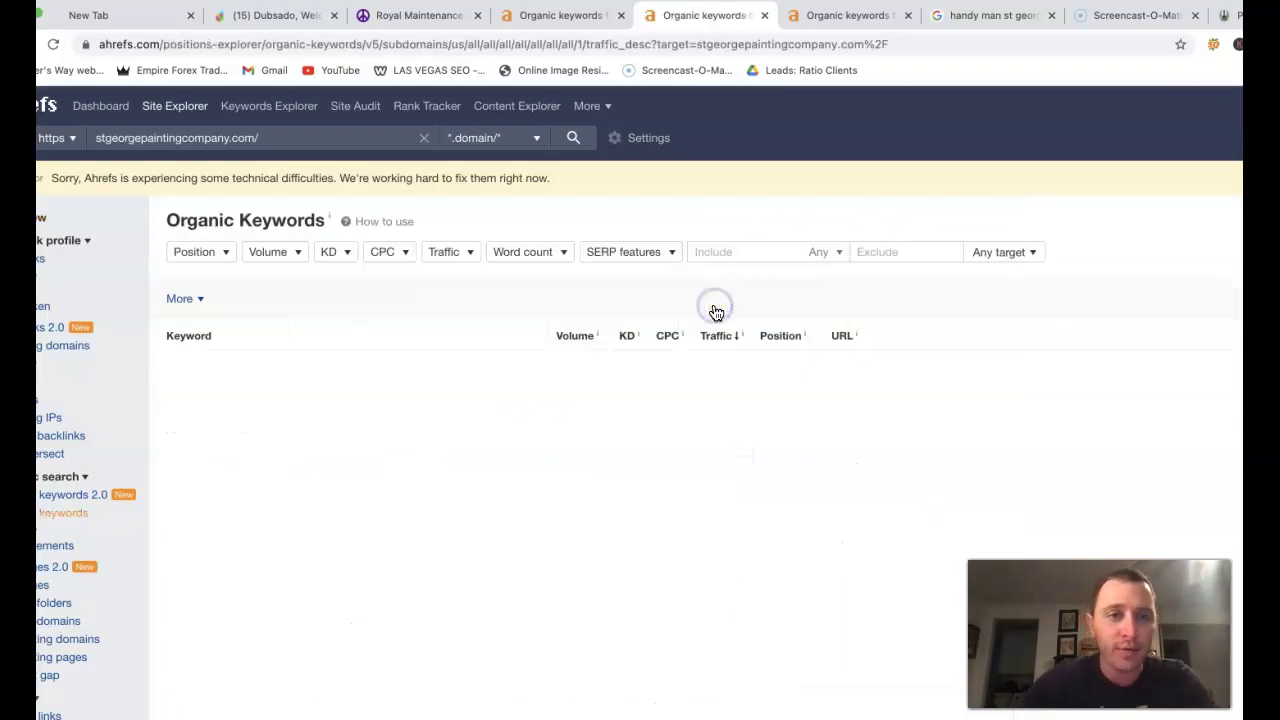
{"action": "scroll", "coordinate": [589, 412], "scroll_direction": "down", "scroll_amount": 2}
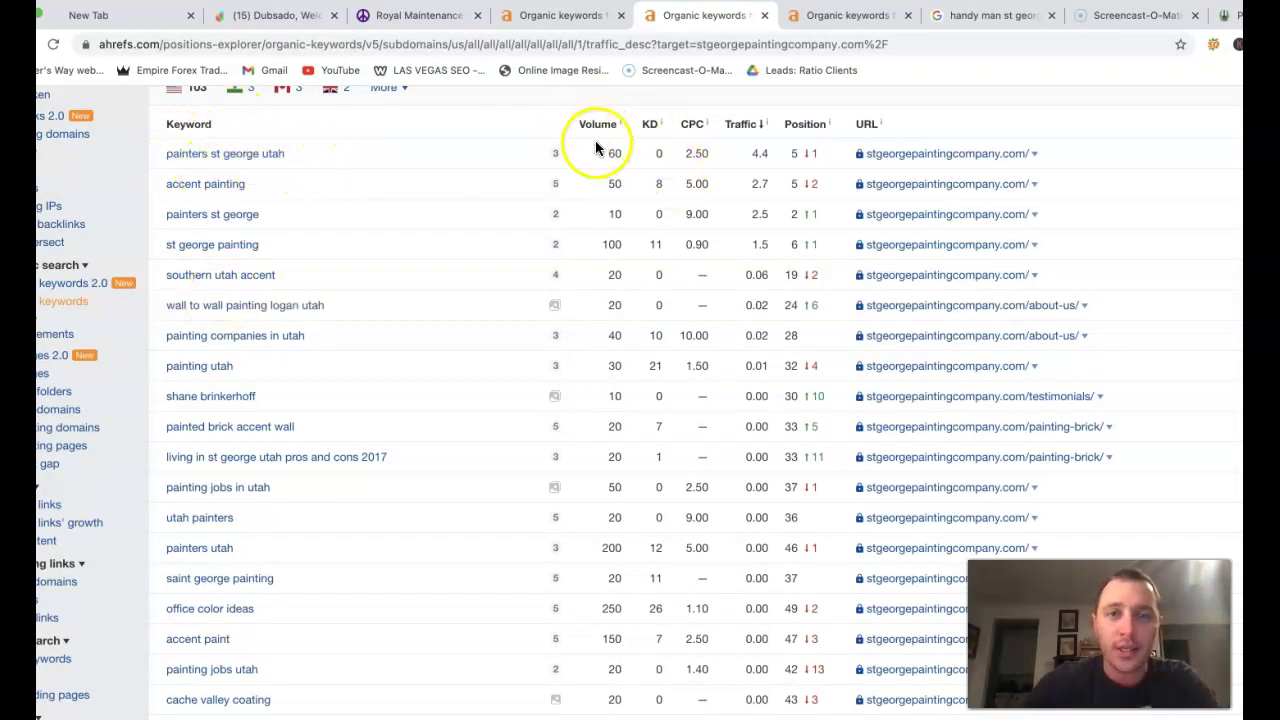
{"action": "left_click", "coordinate": [776, 148]}
{"action": "scroll", "coordinate": [745, 150], "scroll_direction": "up", "scroll_amount": 1}
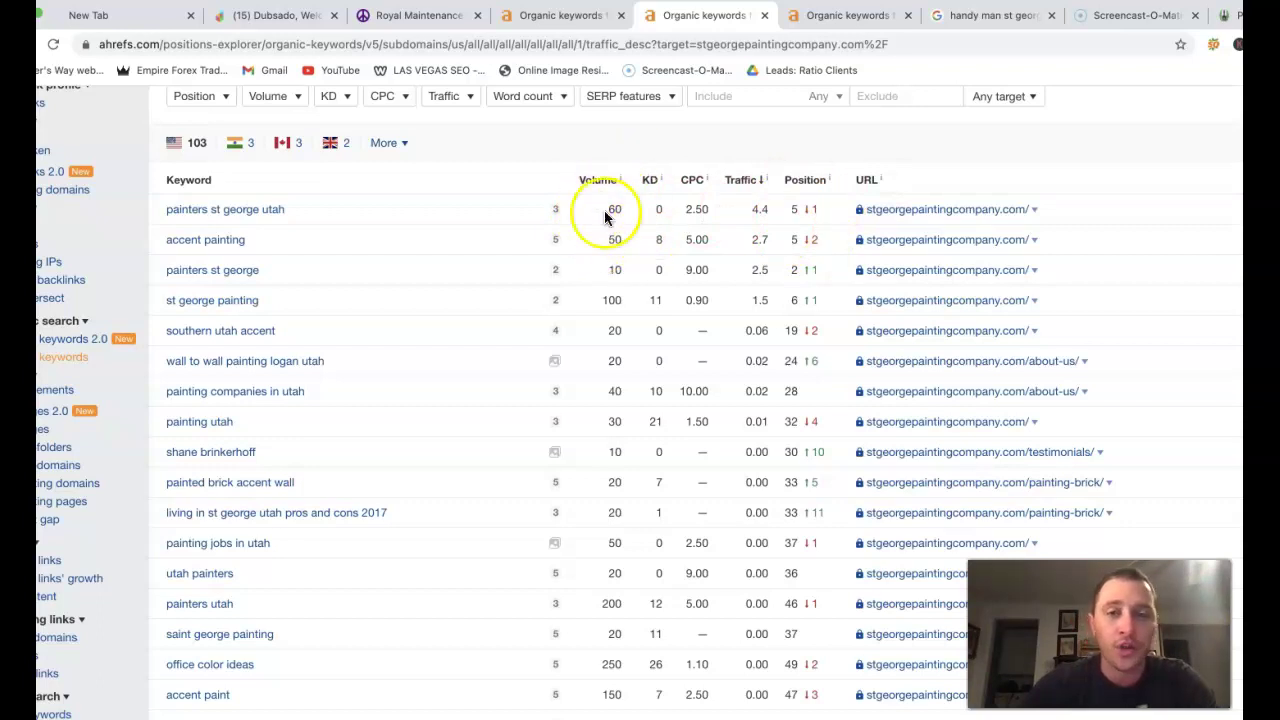
Review the painting company's ranking keywords, then move to the myextrahands.net keyword report
{"action": "scroll", "coordinate": [628, 212], "scroll_direction": "down", "scroll_amount": 1}
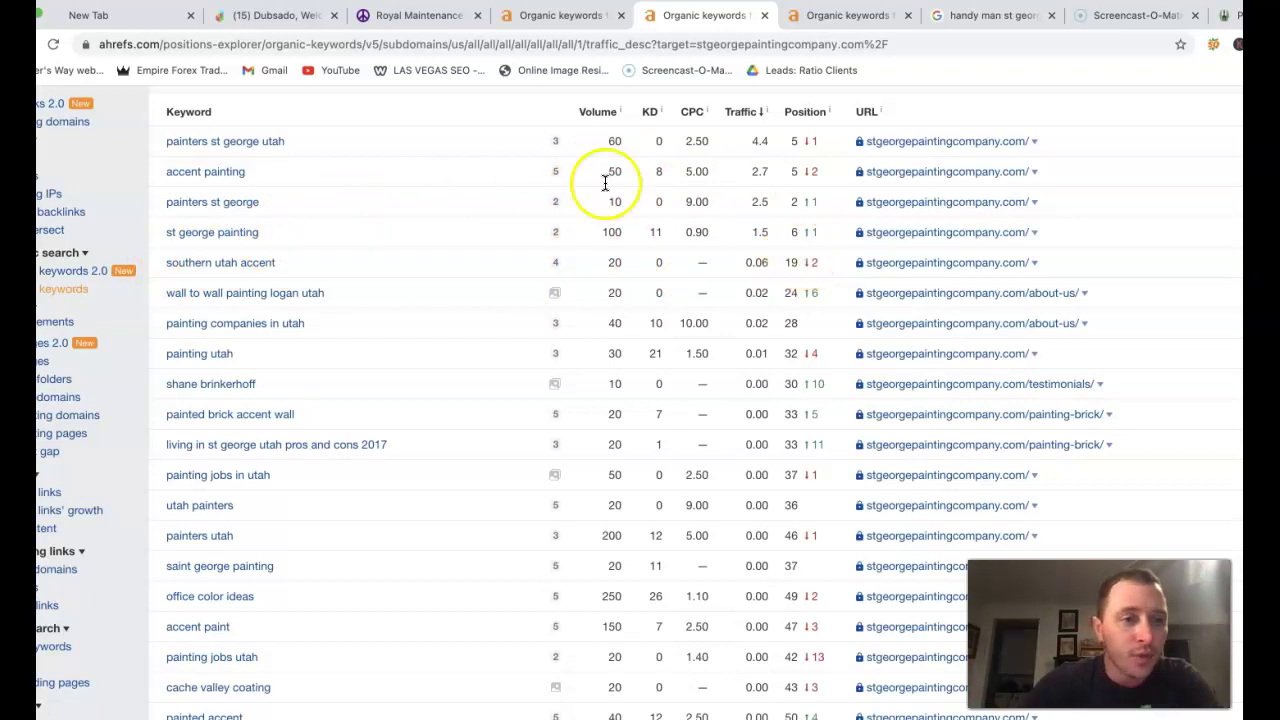
{"action": "scroll", "coordinate": [730, 298], "scroll_direction": "down", "scroll_amount": 5}
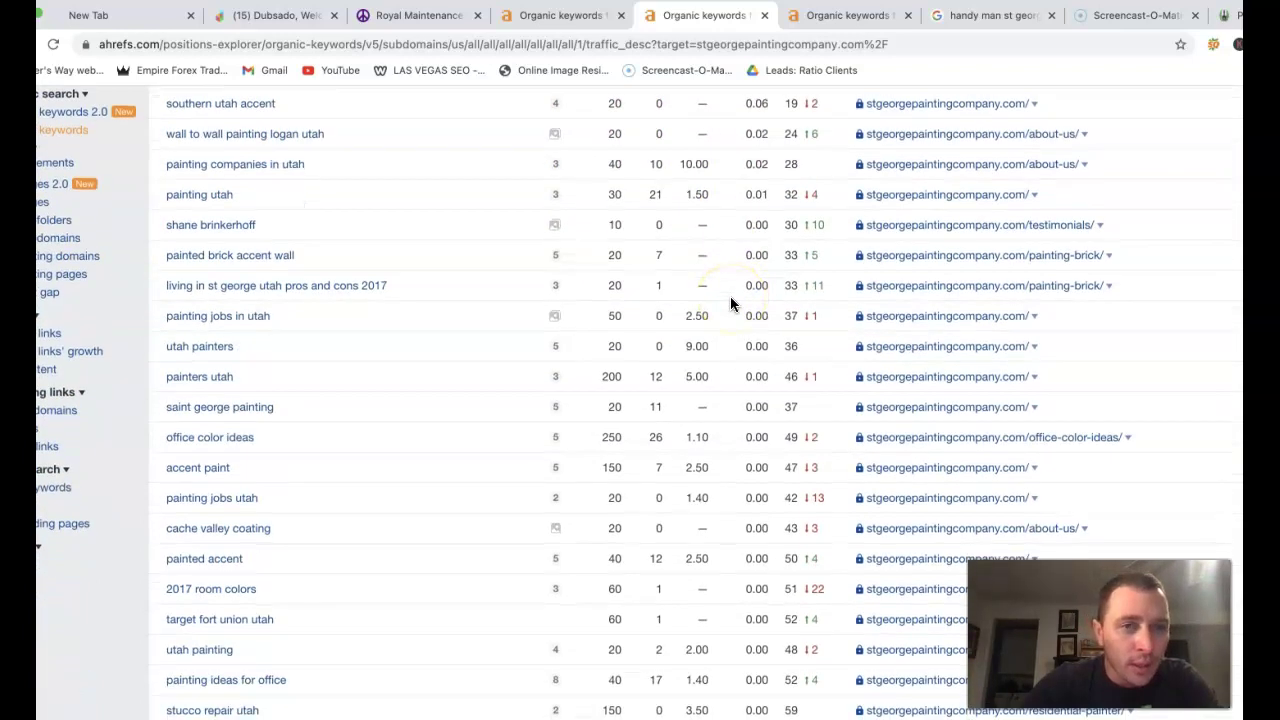
{"action": "scroll", "coordinate": [730, 304], "scroll_direction": "down", "scroll_amount": 5}
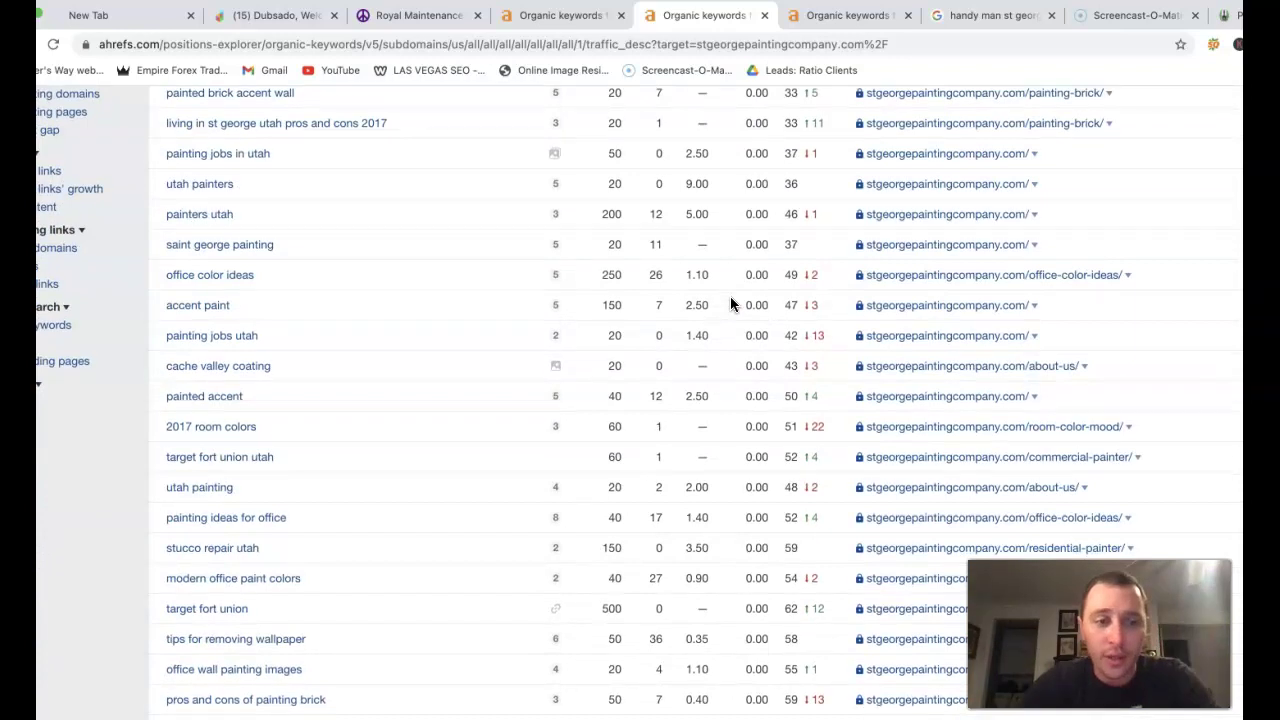
{"action": "scroll", "coordinate": [286, 520], "scroll_direction": "down", "scroll_amount": 3}
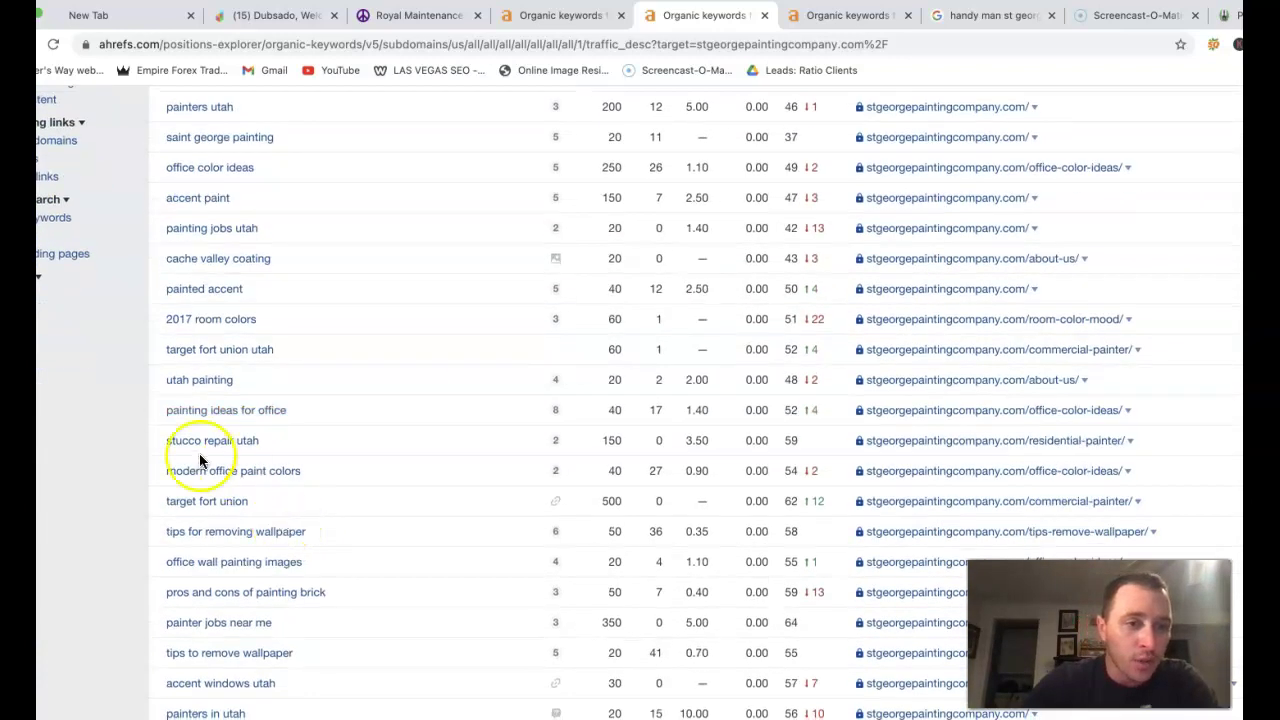
{"action": "scroll", "coordinate": [261, 445], "scroll_direction": "down", "scroll_amount": 5}
{"action": "scroll", "coordinate": [261, 450], "scroll_direction": "down", "scroll_amount": 1}
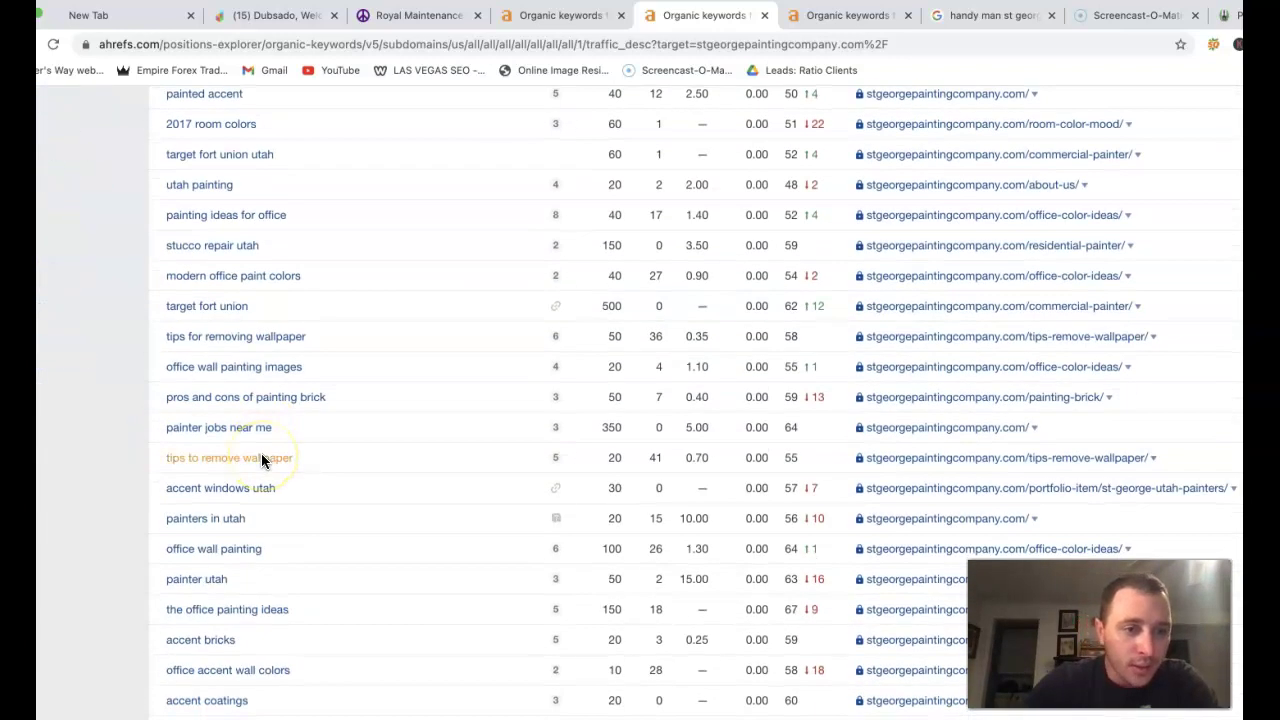
{"action": "scroll", "coordinate": [261, 455], "scroll_direction": "down", "scroll_amount": 6}
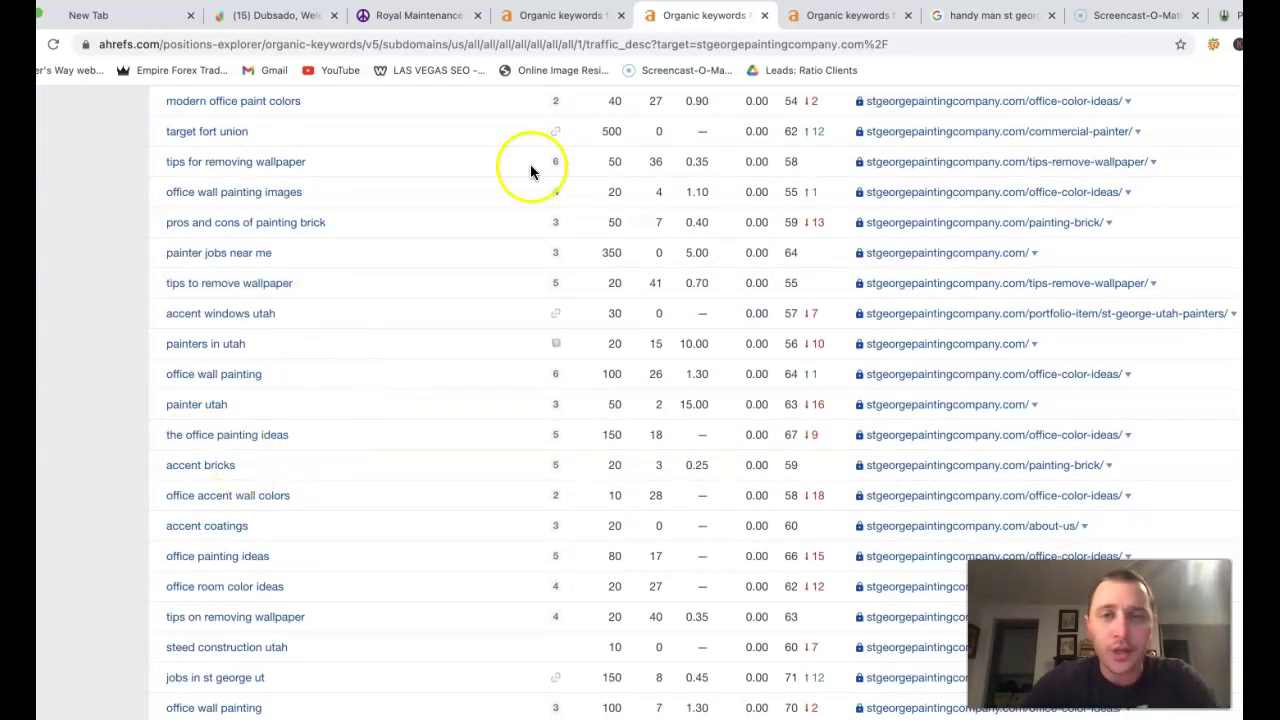
{"action": "left_click", "coordinate": [840, 15]}
{"action": "scroll", "coordinate": [548, 325], "scroll_direction": "down", "scroll_amount": 3}
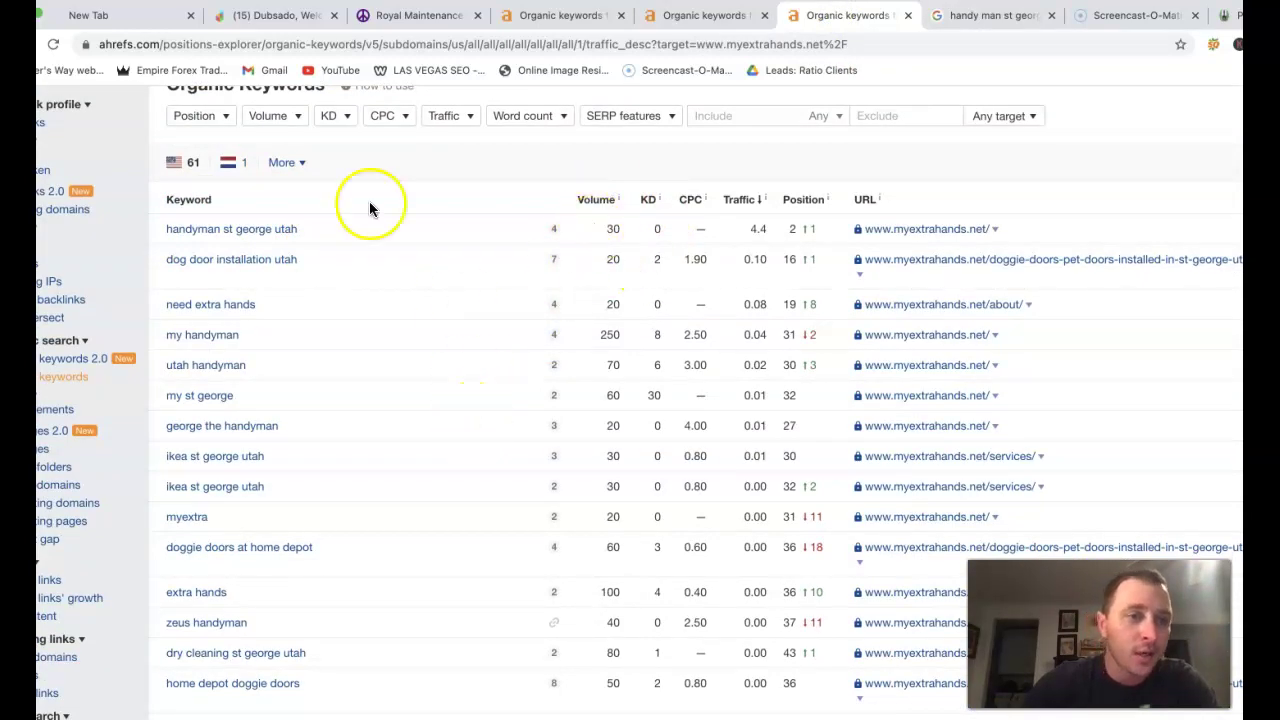
{"action": "scroll", "coordinate": [356, 477], "scroll_direction": "down", "scroll_amount": 4}
{"action": "scroll", "coordinate": [356, 477], "scroll_direction": "down", "scroll_amount": 3}
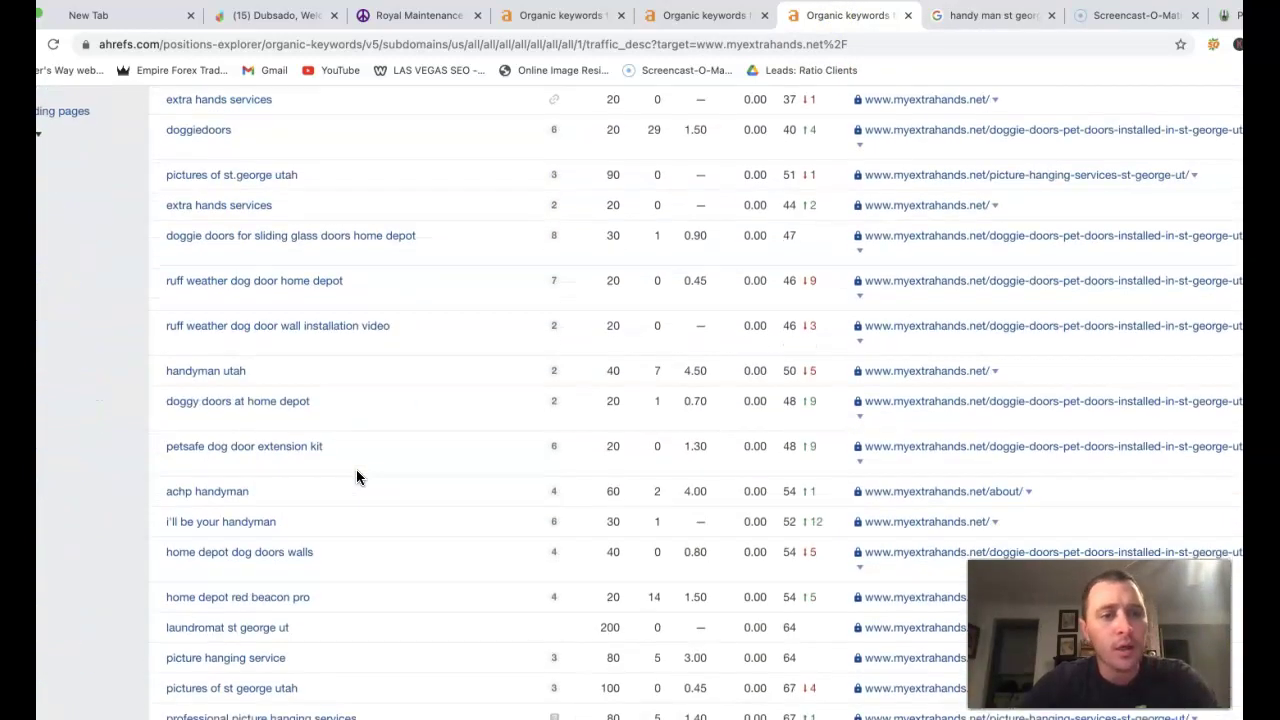
{"action": "scroll", "coordinate": [356, 477], "scroll_direction": "down", "scroll_amount": 3}
{"action": "scroll", "coordinate": [356, 477], "scroll_direction": "up", "scroll_amount": 7}
{"action": "scroll", "coordinate": [356, 474], "scroll_direction": "up", "scroll_amount": 4}
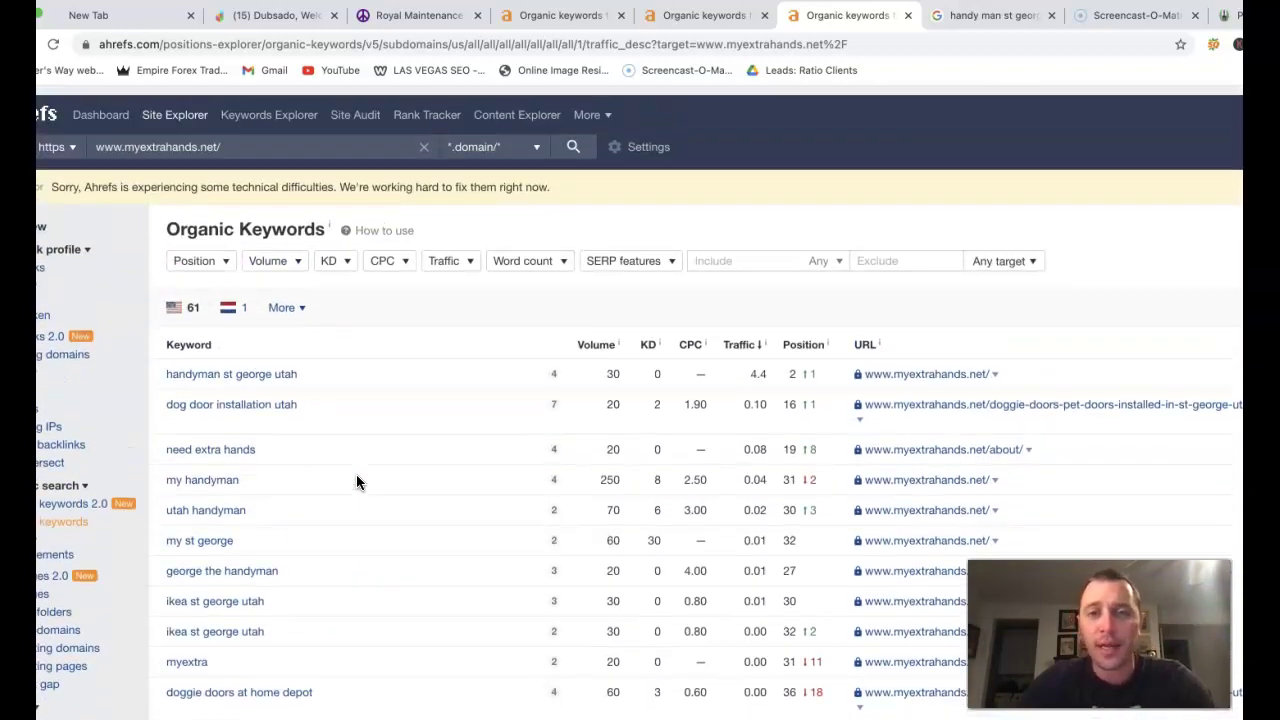